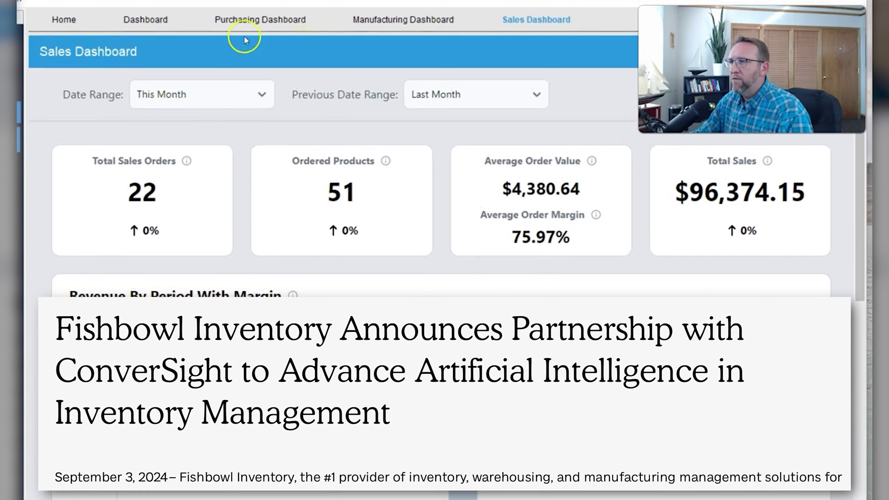
# Cycle through the Purchasing, Manufacturing and Sales dashboard tabs, finishing on the main Dashboard's sales charts
pyautogui.click(144, 20)
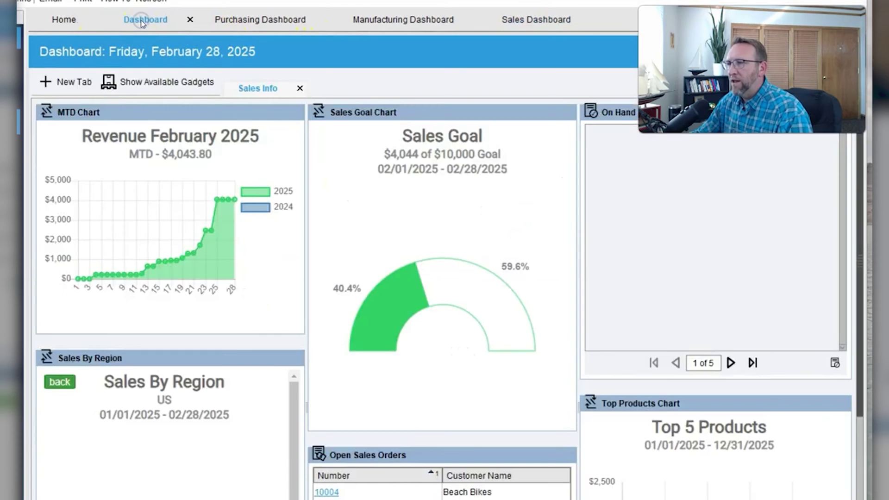
pyautogui.click(246, 20)
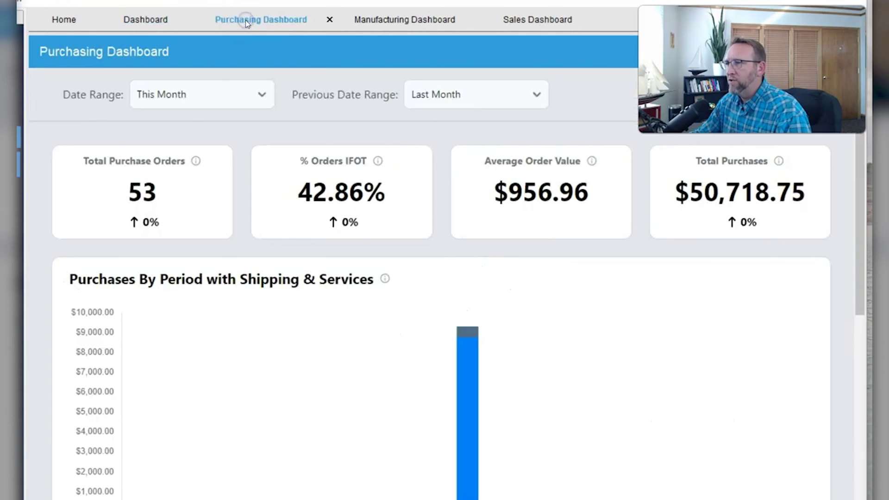
pyautogui.click(405, 21)
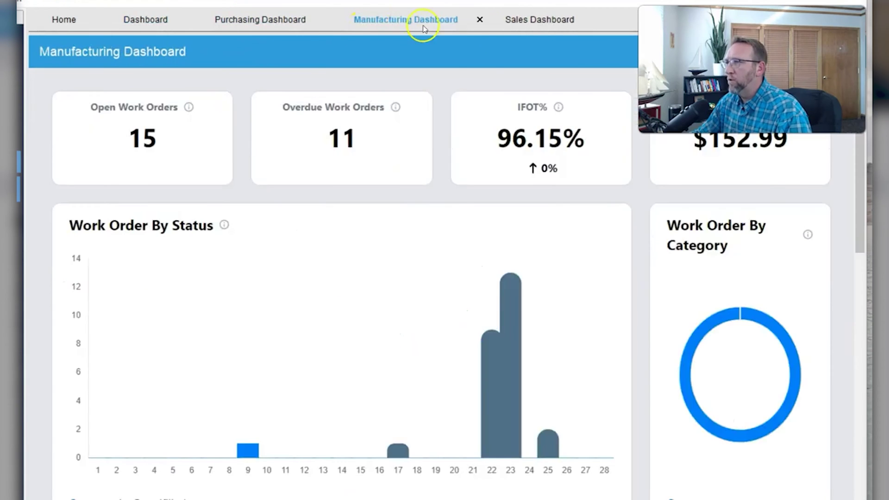
pyautogui.click(537, 21)
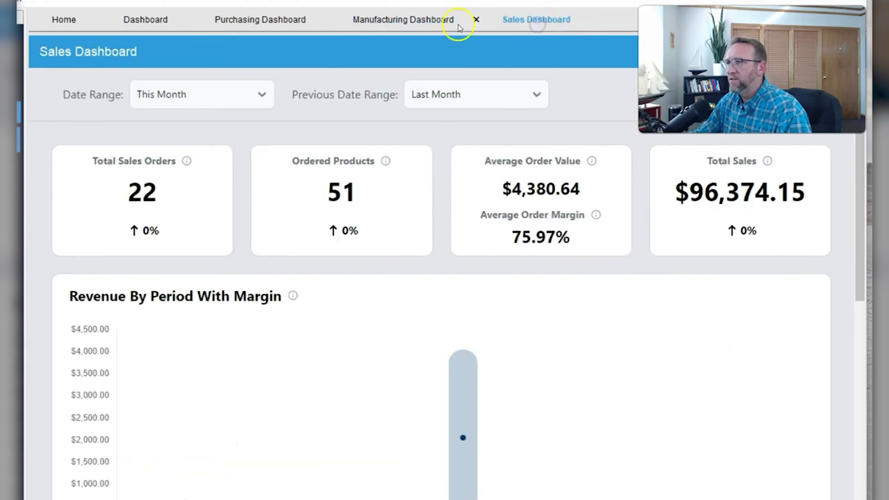
pyautogui.click(420, 21)
pyautogui.click(269, 25)
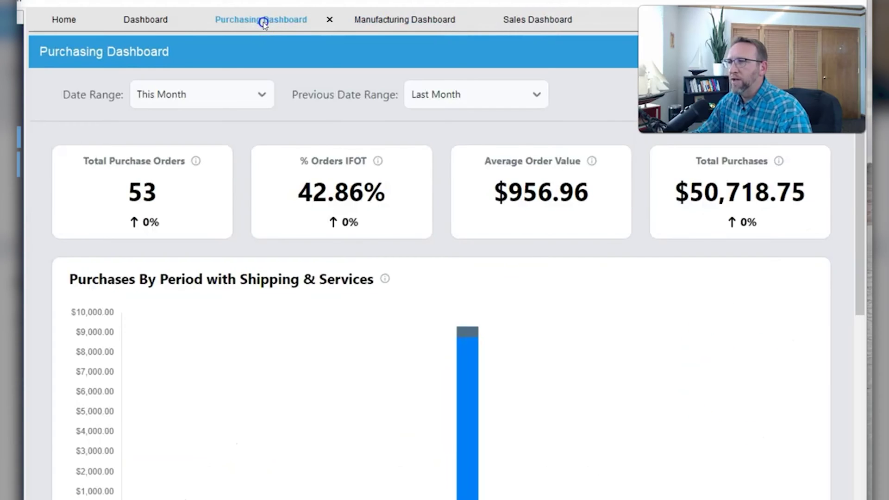
pyautogui.click(148, 21)
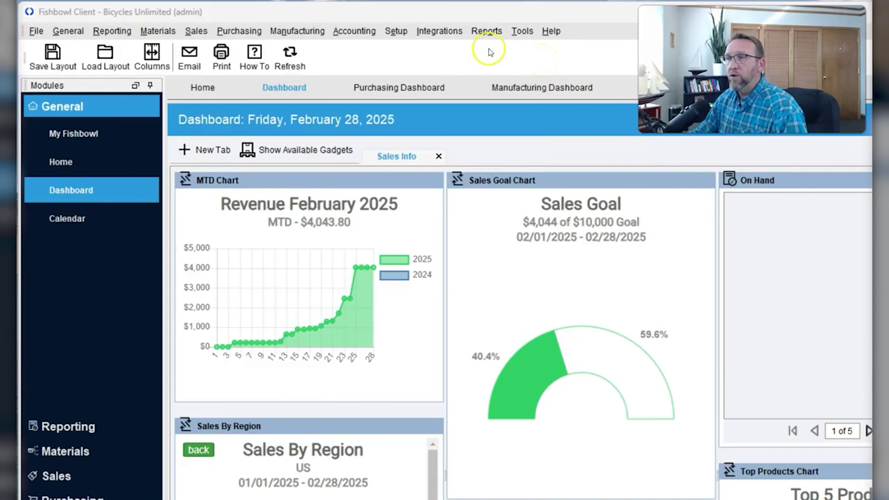
# Open the Sales Order module, then the Manufacture Order module listing orders 1002–1019
pyautogui.click(197, 30)
pyautogui.click(213, 61)
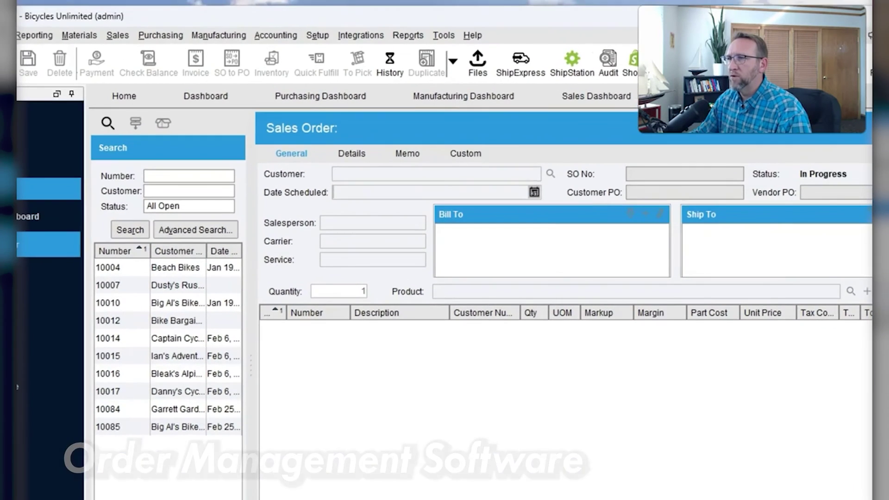
pyautogui.click(231, 36)
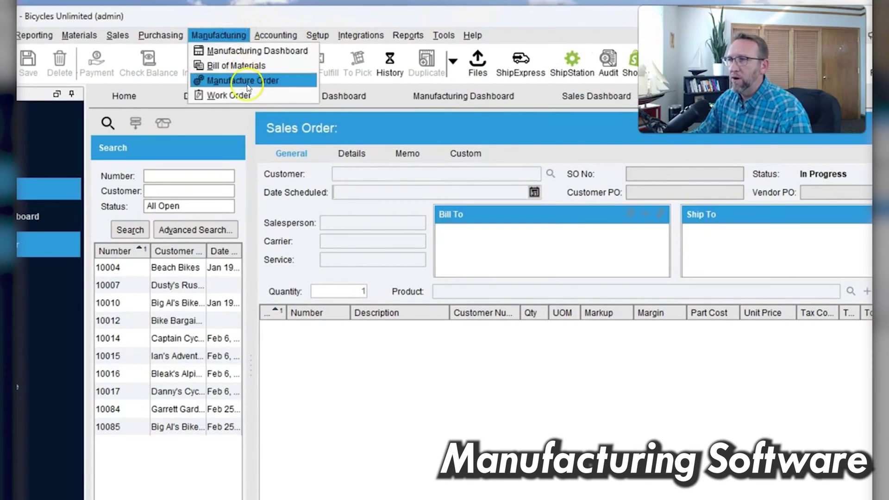
pyautogui.click(276, 35)
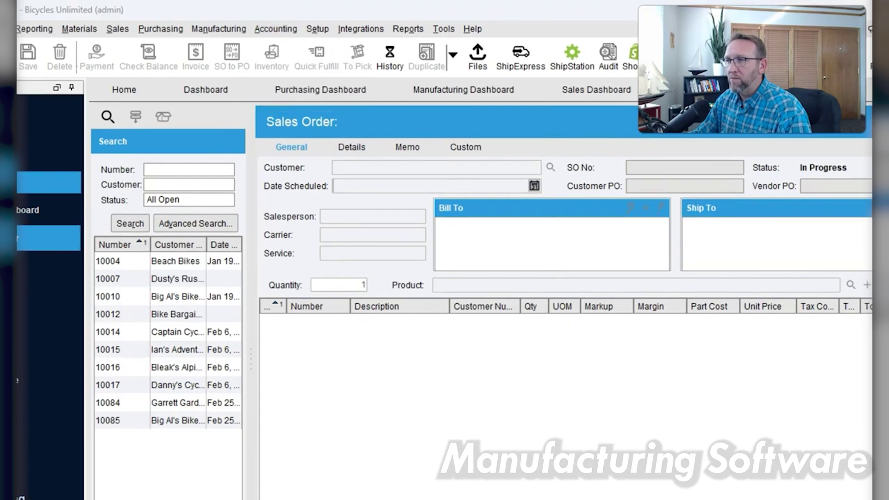
pyautogui.click(216, 36)
pyautogui.click(225, 75)
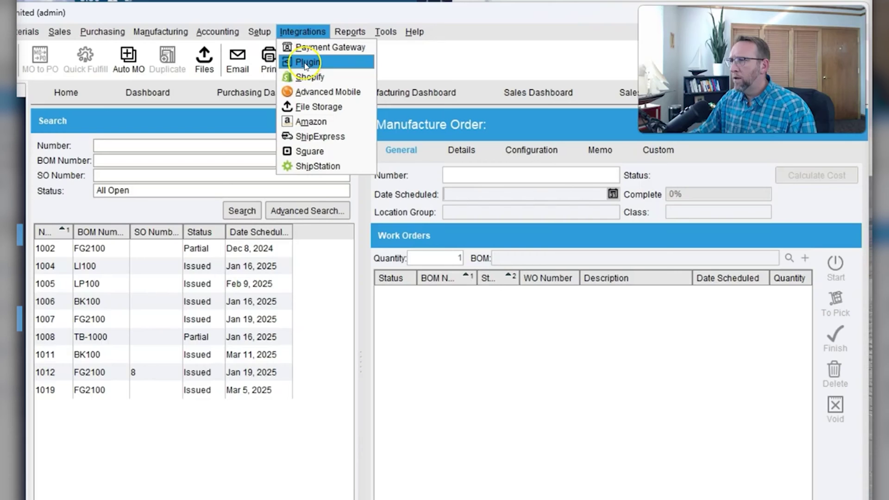
# Open the Plugin catalogue and scroll down to the Amazon, Audit Trail and Avalara plugin cards
pyautogui.click(307, 63)
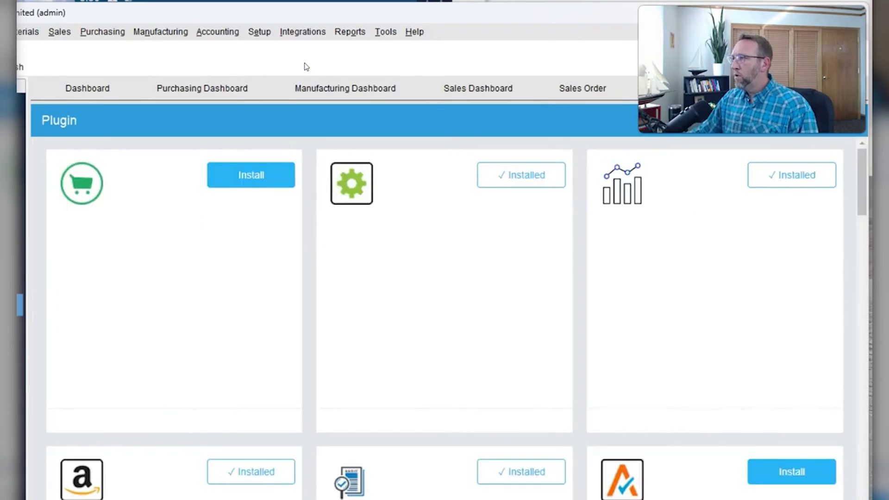
pyautogui.click(864, 185)
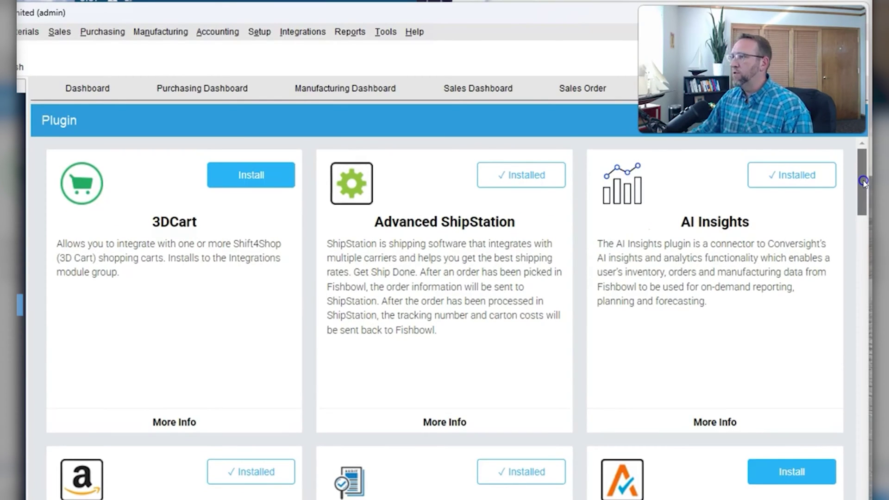
pyautogui.moveTo(864, 185); pyautogui.dragTo(417, 310)
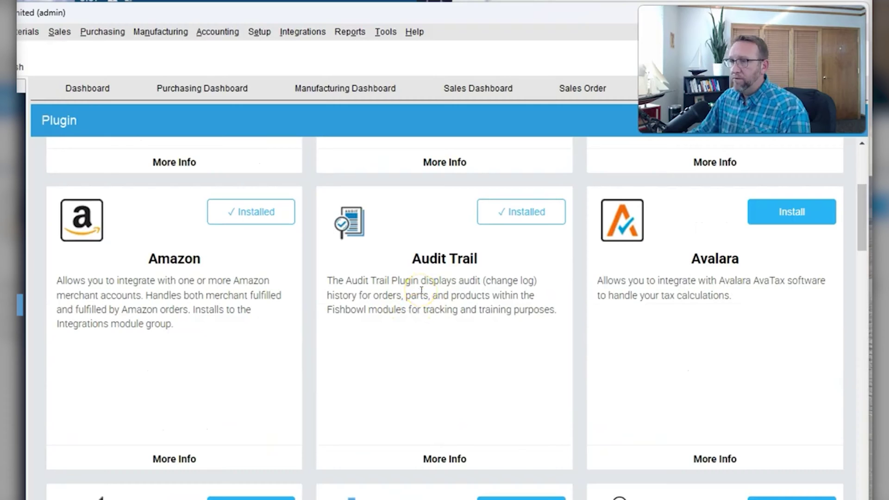
pyautogui.moveTo(860, 209); pyautogui.dragTo(850, 361)
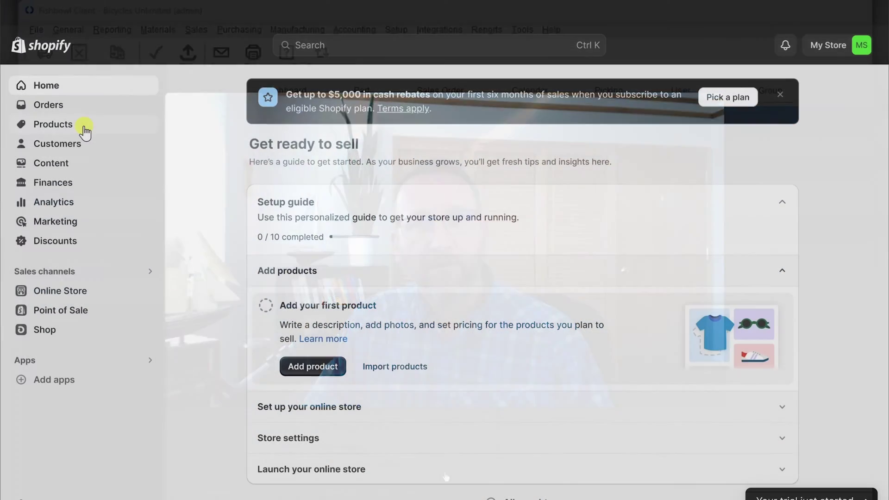
# Go to Products in the Shopify admin sidebar to see the store's product list
pyautogui.click(84, 125)
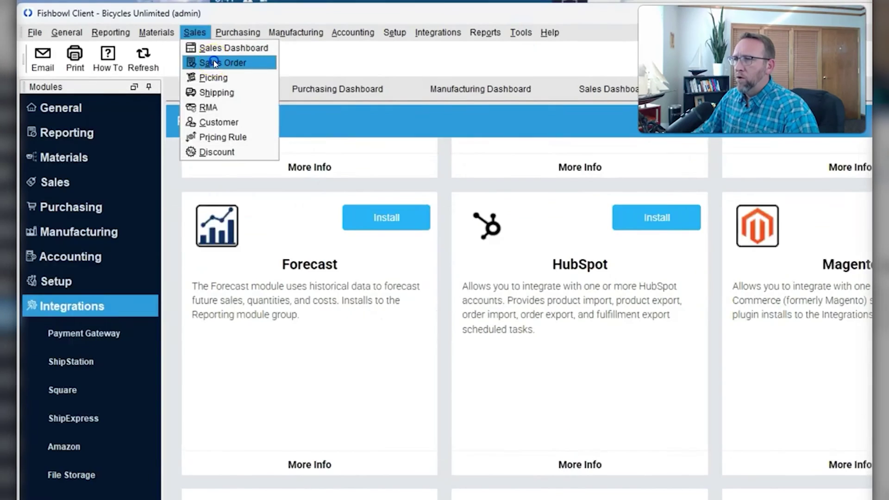
# Widen the sales order search list and open order 10015 for Ian's Adventures
pyautogui.click(206, 60)
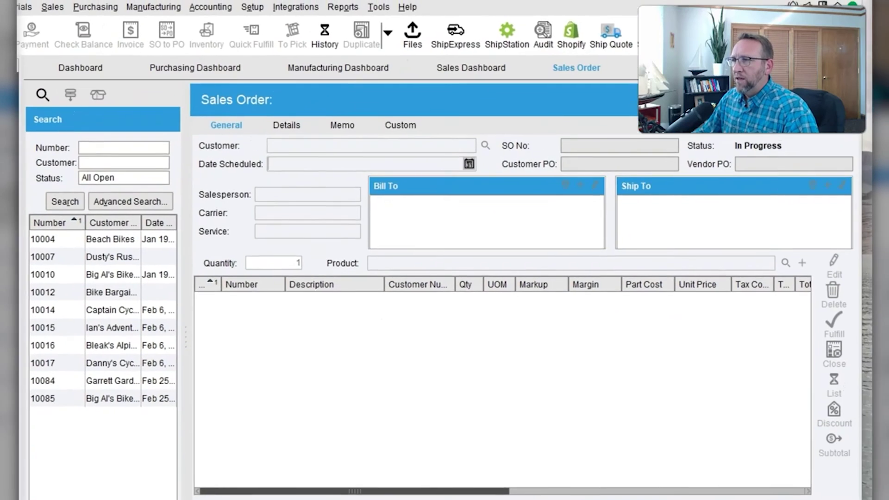
pyautogui.moveTo(328, 354); pyautogui.dragTo(417, 354)
pyautogui.moveTo(269, 344); pyautogui.dragTo(272, 345)
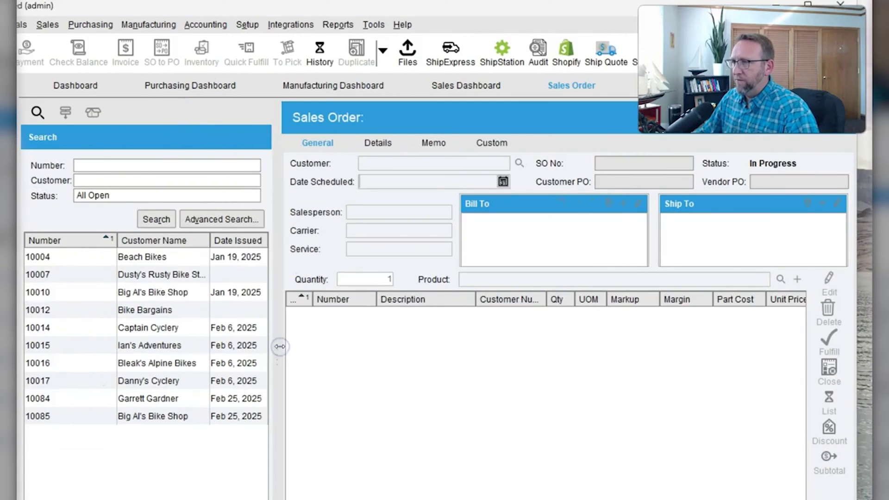
pyautogui.doubleClick(148, 345)
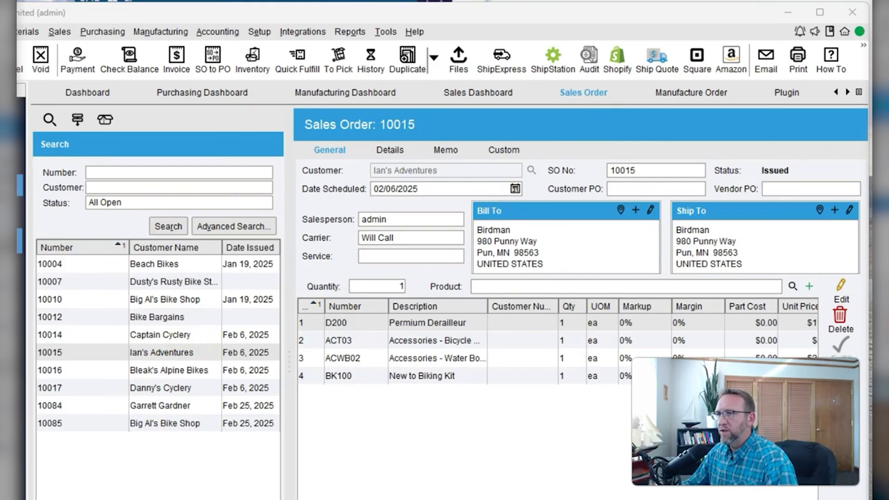
# Start a new sales order for customer BB Cycles with ACT03 Bicycle Wrench Set as a line item
pyautogui.hotkey('ctrl', 'n')
pyautogui.click(514, 172)
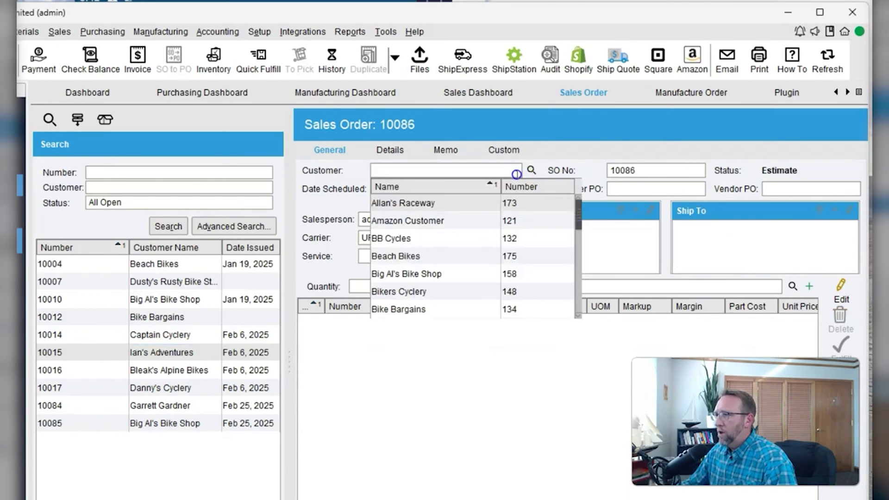
pyautogui.click(497, 241)
pyautogui.click(520, 283)
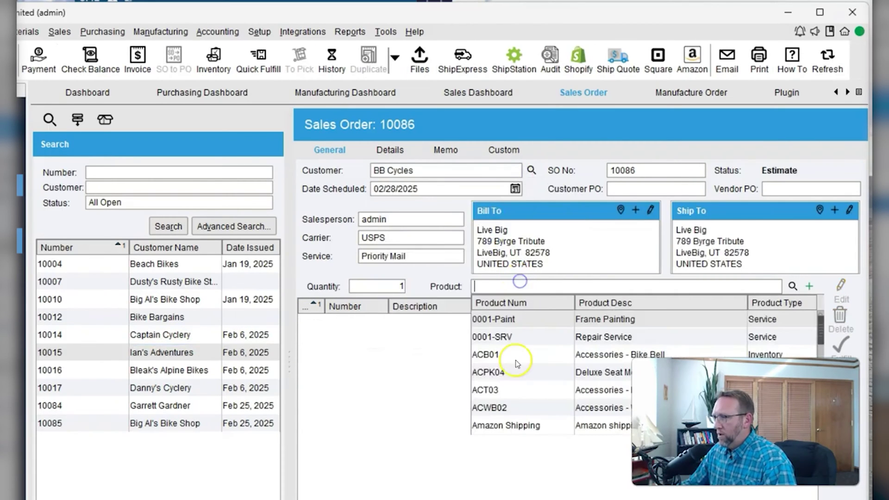
pyautogui.click(502, 391)
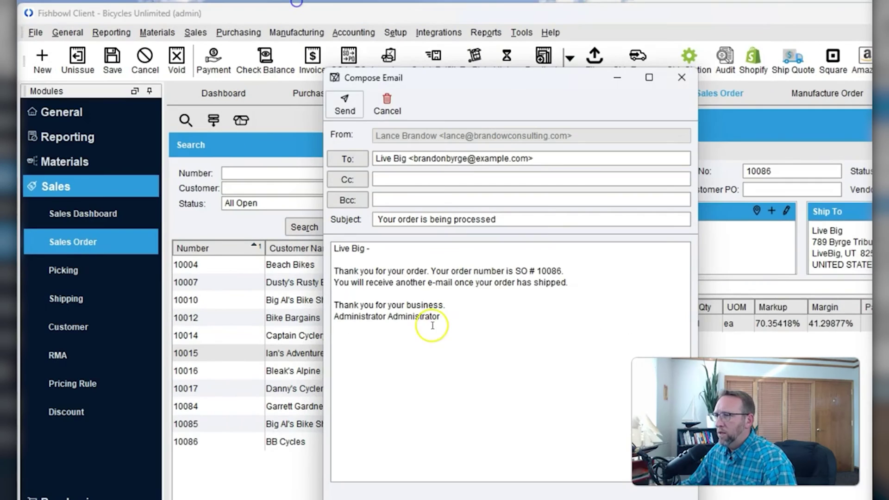
# Email the order confirmation and enlarge the sales order report preview
pyautogui.click(344, 105)
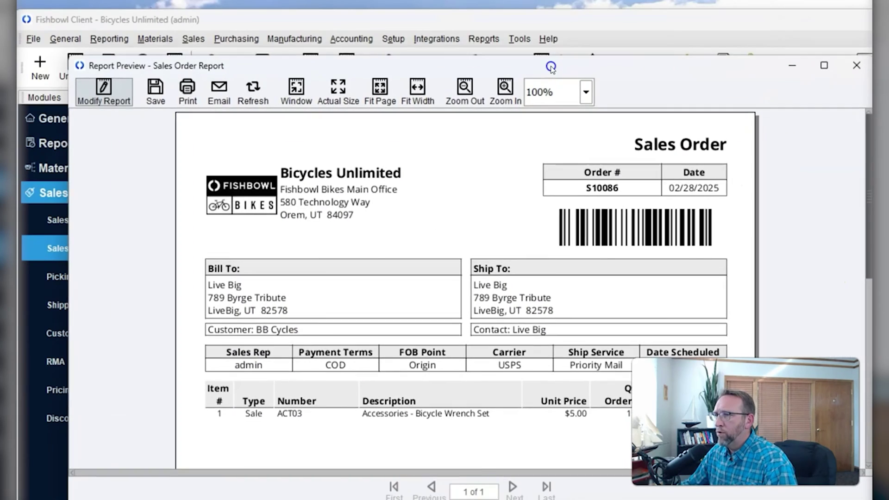
pyautogui.click(825, 51)
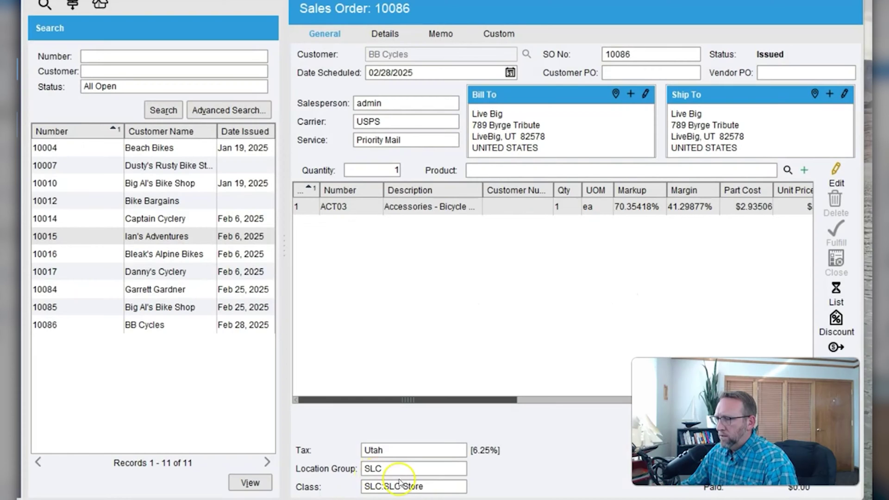
pyautogui.click(413, 468)
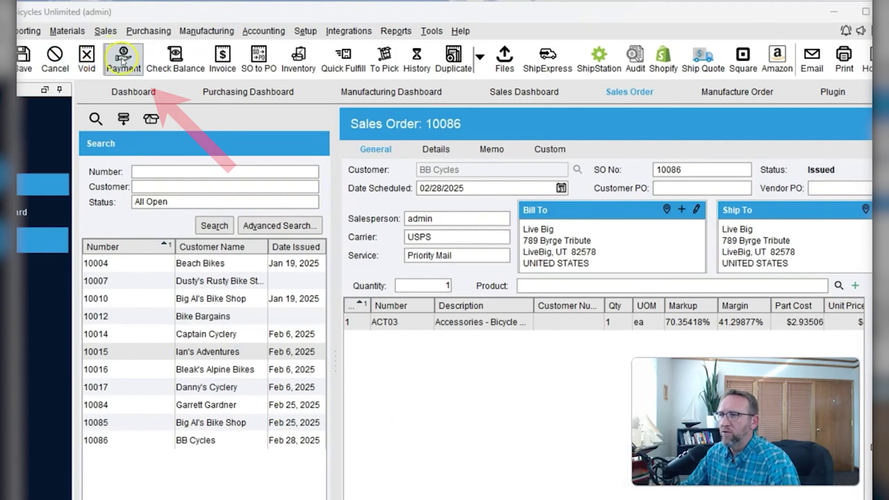
# Add 50 of ACPK04 deluxe seat to order 10086 and save it through the Audit prompt
pyautogui.click(445, 283)
pyautogui.write('50')
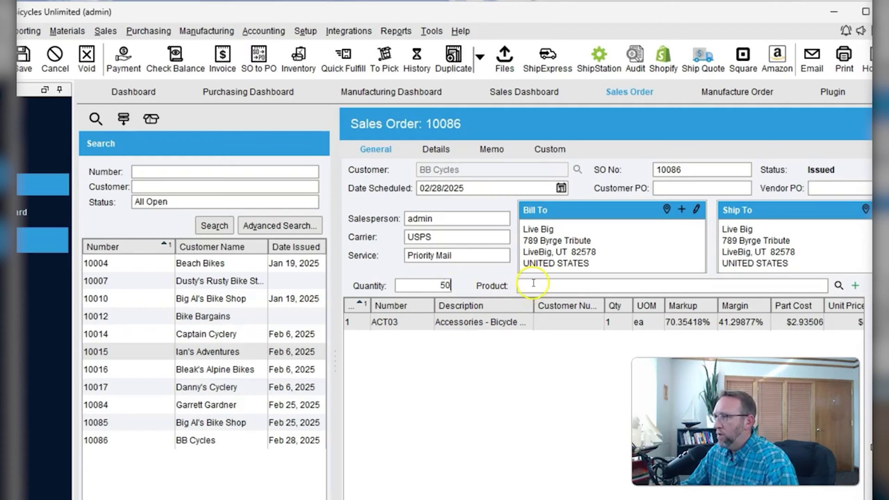
pyautogui.click(532, 285)
pyautogui.click(550, 372)
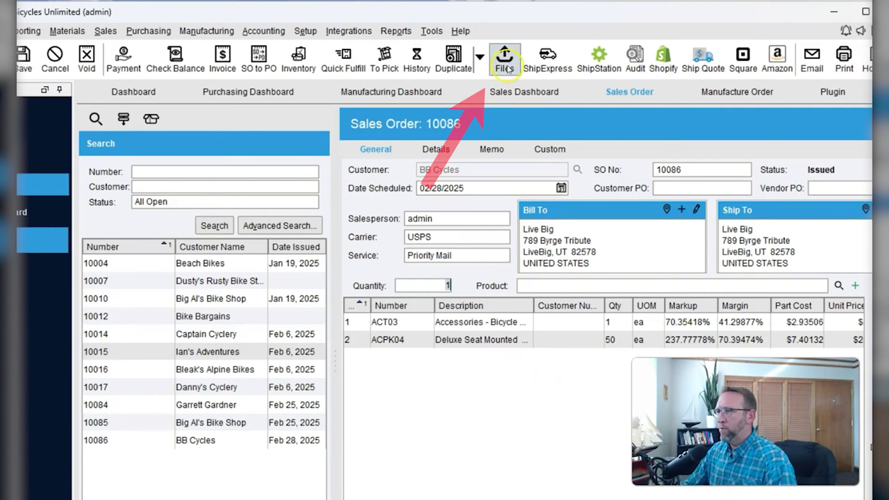
pyautogui.click(635, 58)
pyautogui.click(377, 338)
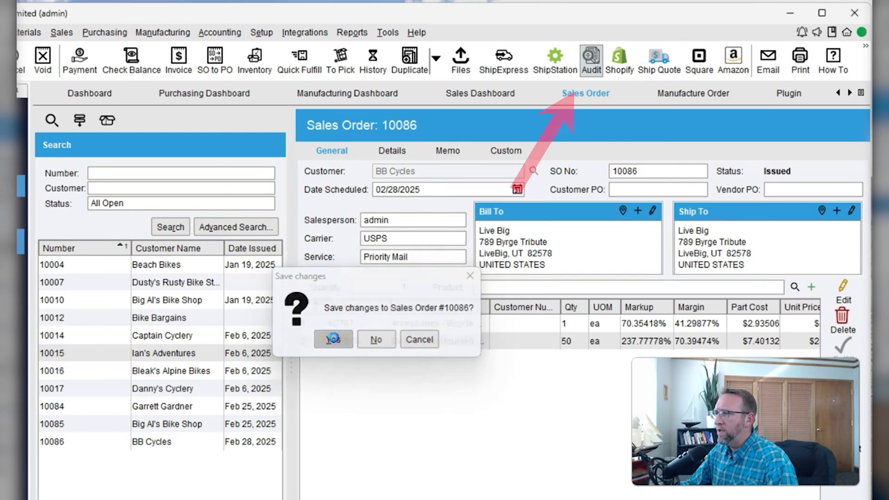
pyautogui.click(376, 338)
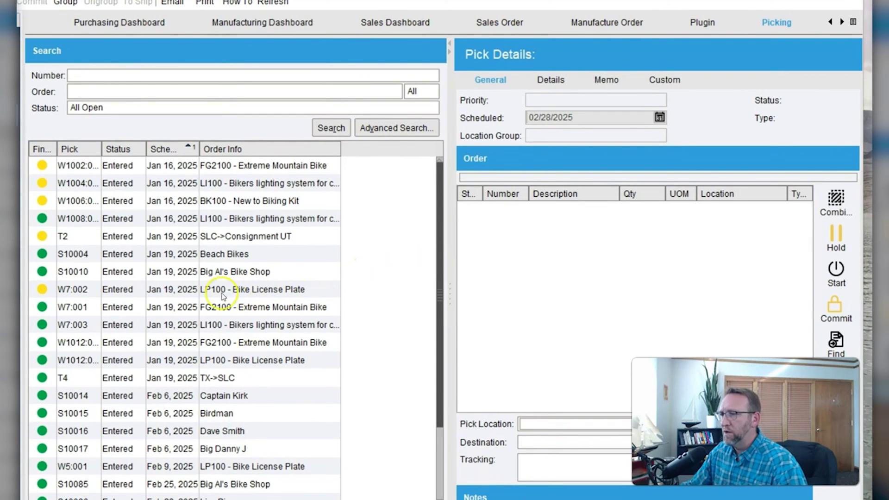
# Change the Picking order type filter from SO to WO to list picks W1002–W1011
pyautogui.click(195, 323)
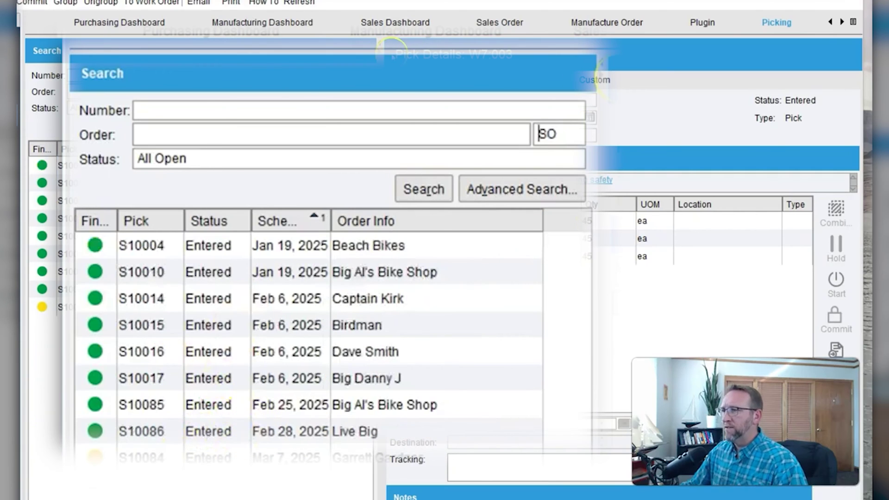
pyautogui.click(559, 133)
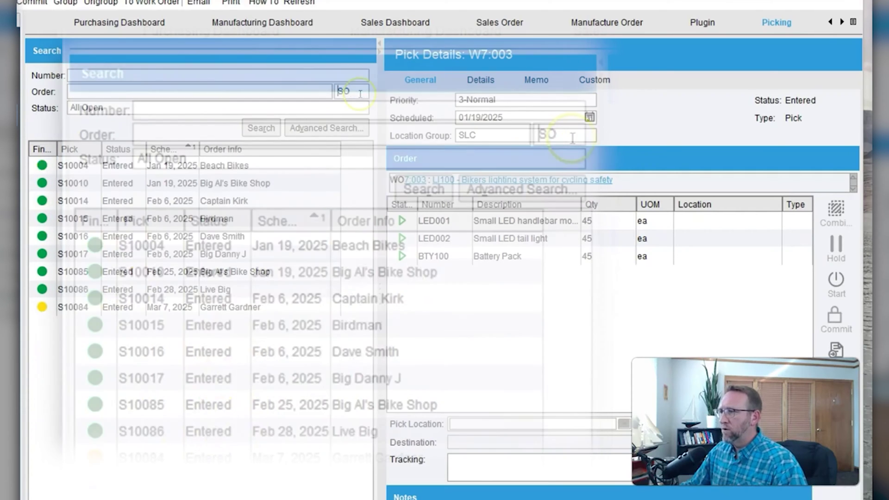
pyautogui.click(347, 194)
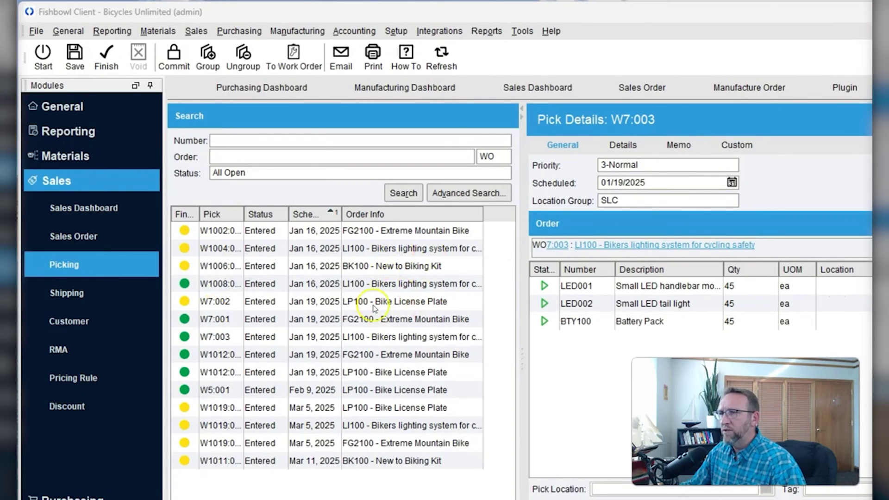
# Start pick W7:003, preview its Pick Ticket, and switch to the BlueStacks mobile app
pyautogui.click(43, 56)
pyautogui.click(585, 376)
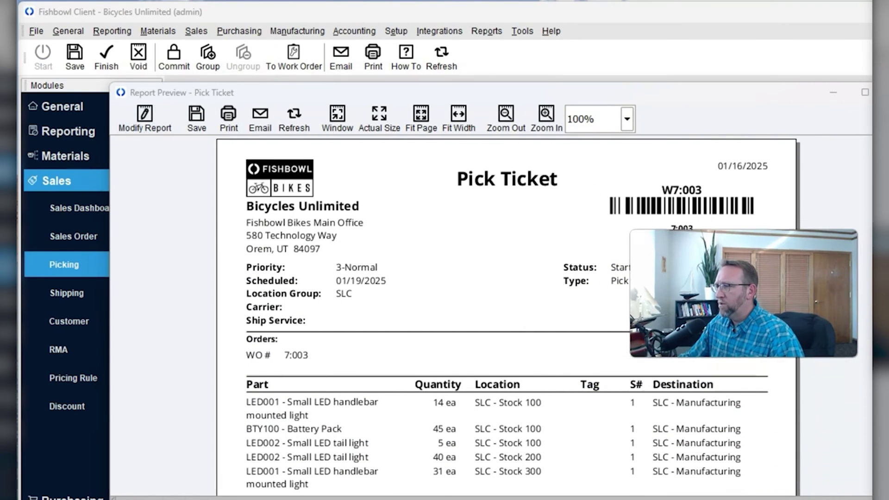
pyautogui.hotkey('alt', 'Tab')
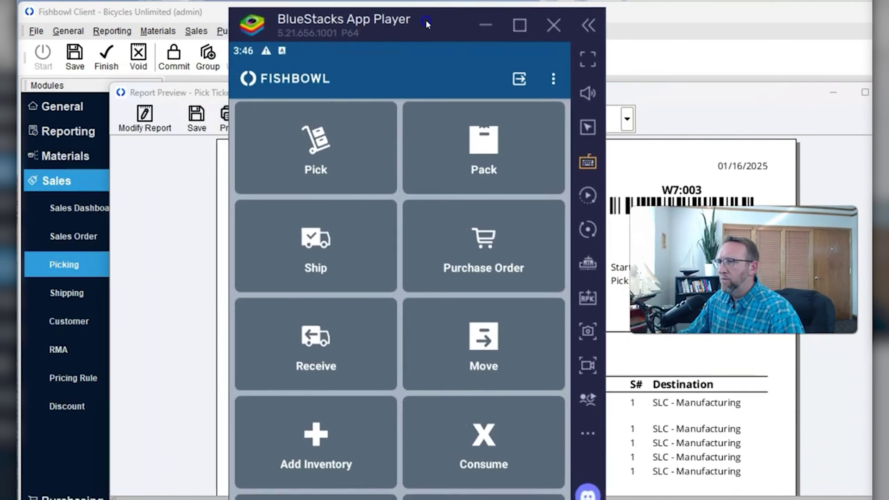
# Open the Pick tile in Fishbowl Go, then work-order pick W7:003's item lines
pyautogui.click(330, 141)
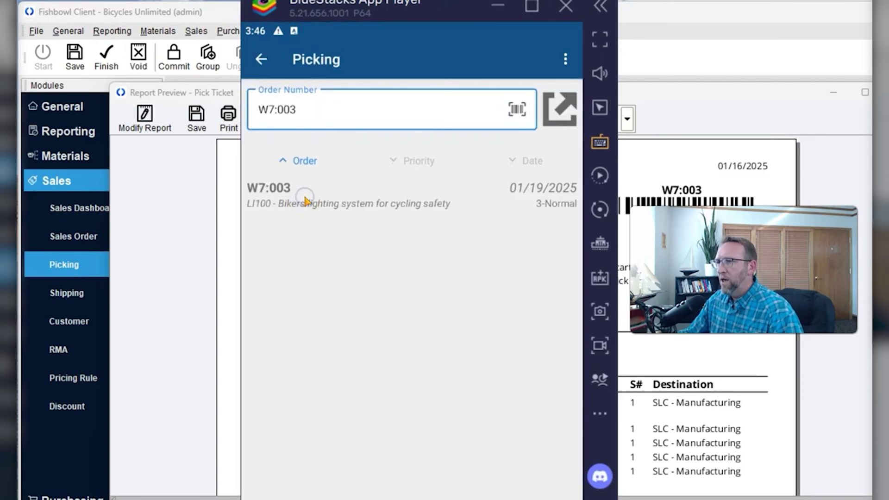
pyautogui.click(561, 121)
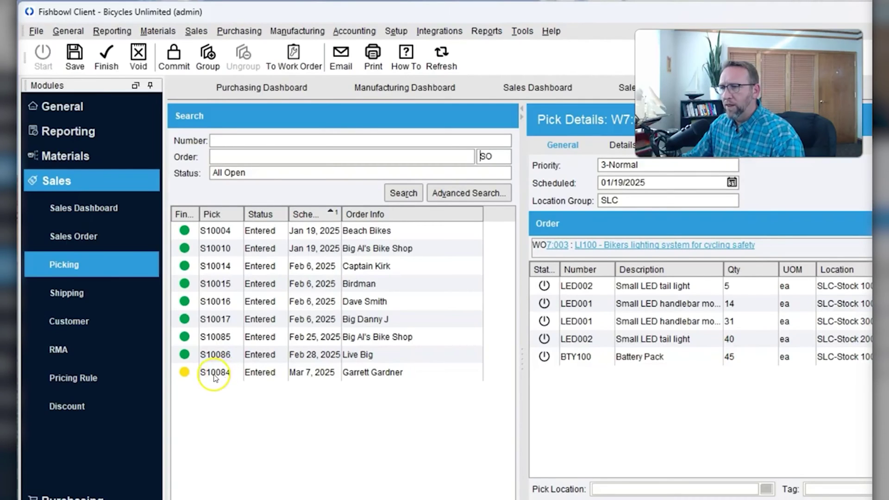
# Open pick S10084 and select its short D100 Basic Derailleur line
pyautogui.click(211, 376)
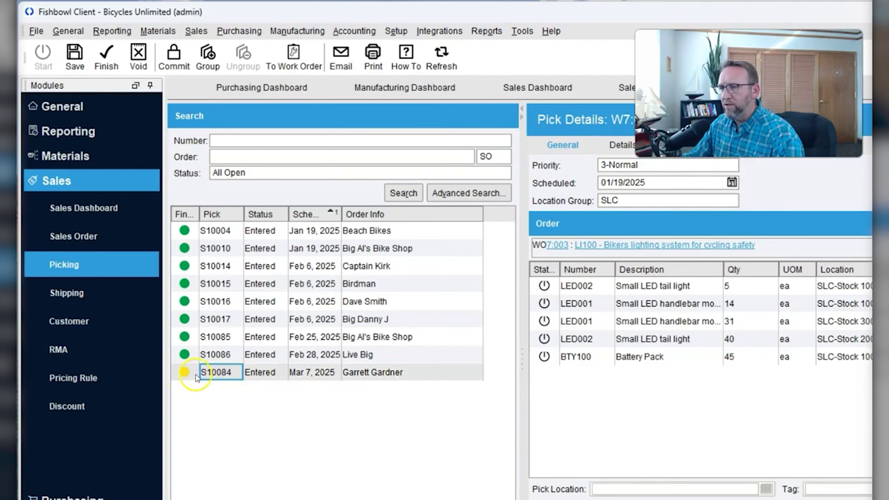
pyautogui.click(573, 323)
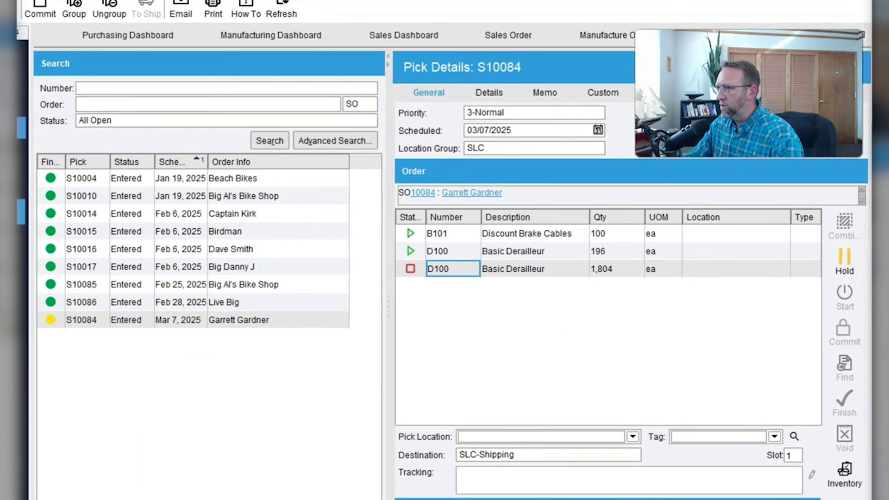
# Show D100 inventory details: 196 on hand, 2,000 allocated, 1,804 short
pyautogui.click(841, 483)
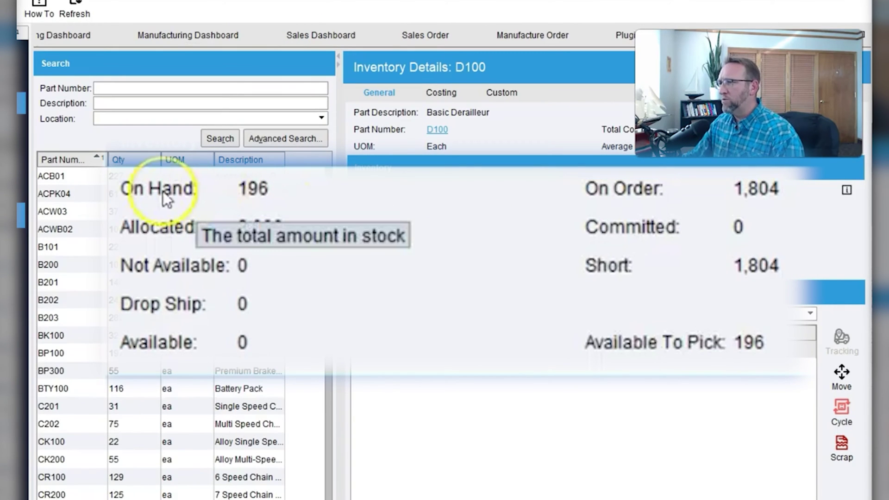
pyautogui.moveTo(271, 249)
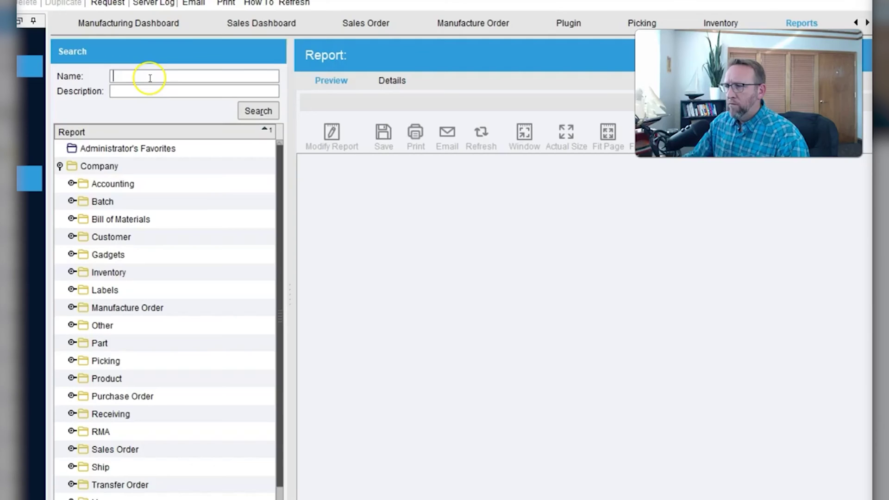
# Preview the Reorder Report, then the Auto PO report listing BP300 and PK100 by vendor
pyautogui.write('r')
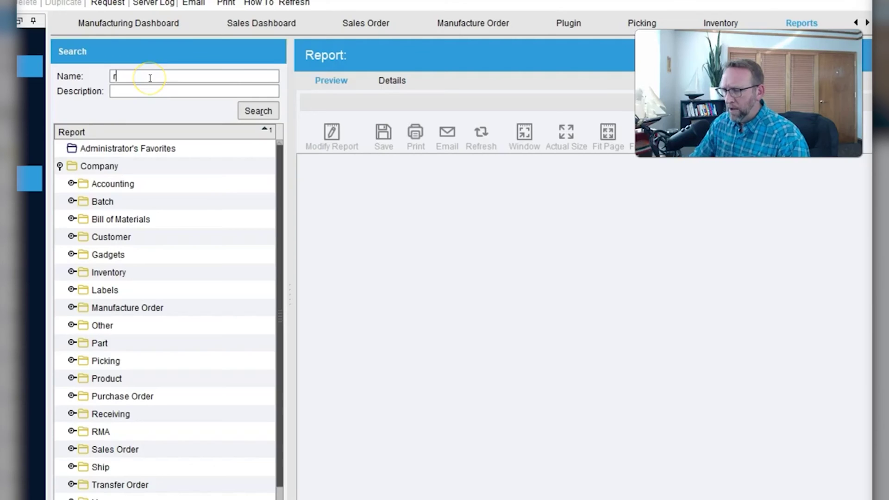
pyautogui.write('eord')
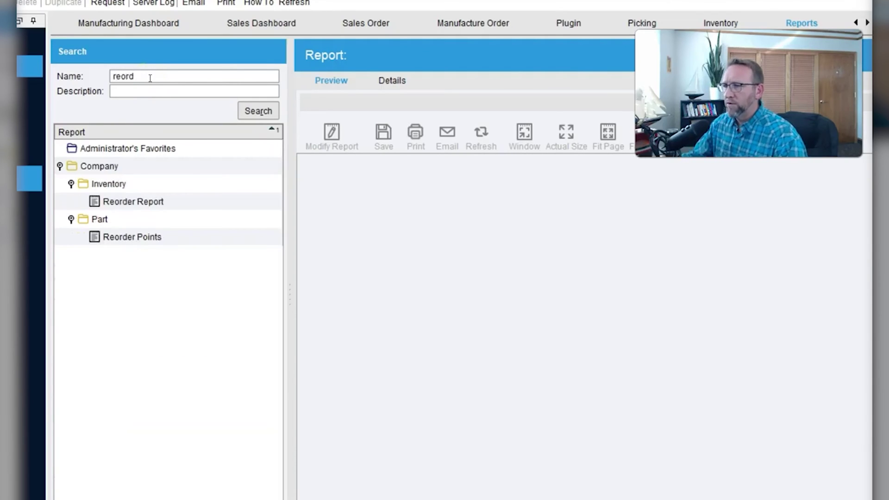
pyautogui.click(160, 201)
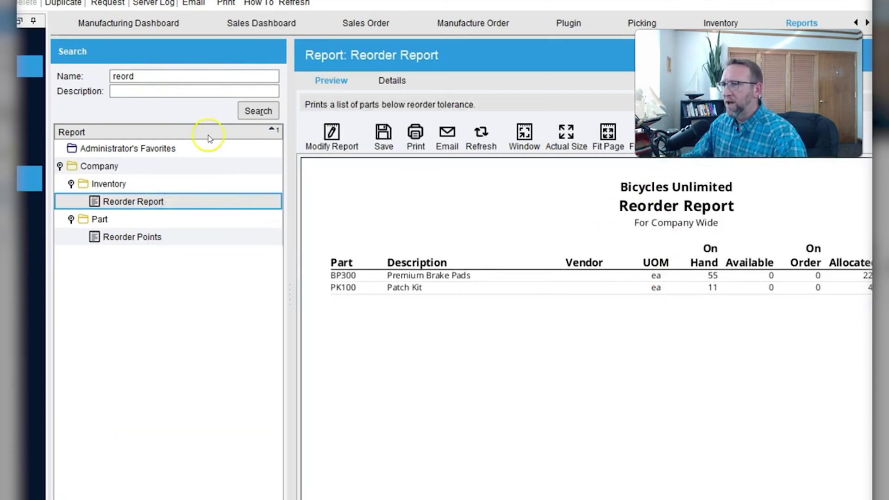
pyautogui.click(112, 76)
pyautogui.press('Delete')
pyautogui.press('Delete')
pyautogui.press('Delete')
pyautogui.press('Delete')
pyautogui.write('auto')
pyautogui.click(111, 202)
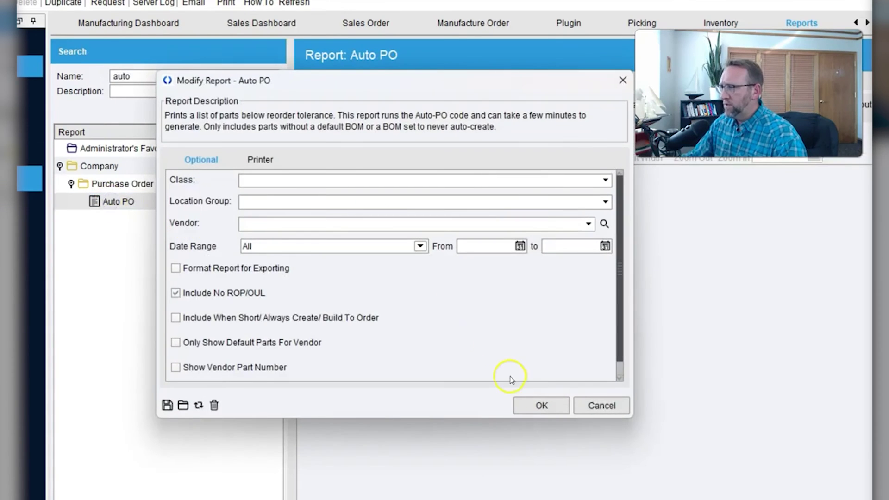
pyautogui.click(537, 405)
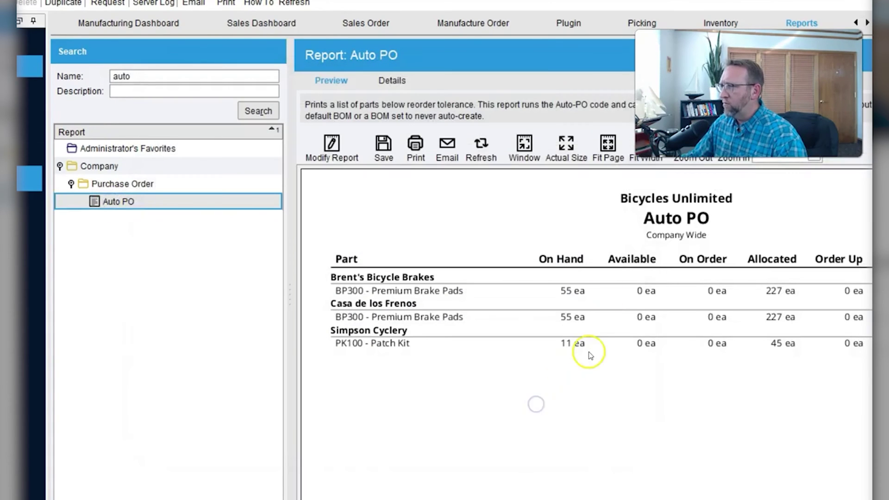
# Auto-create the LP100 manufacture order from the Manufacture Order module
pyautogui.click(293, 29)
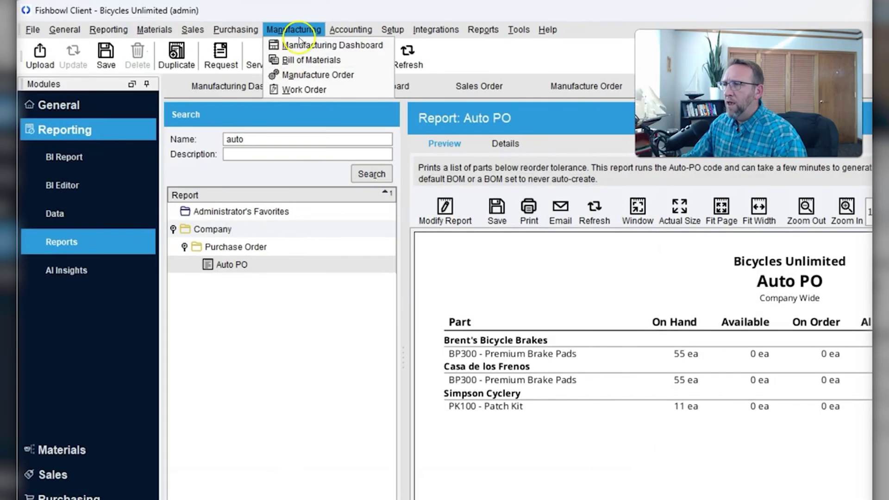
pyautogui.click(298, 45)
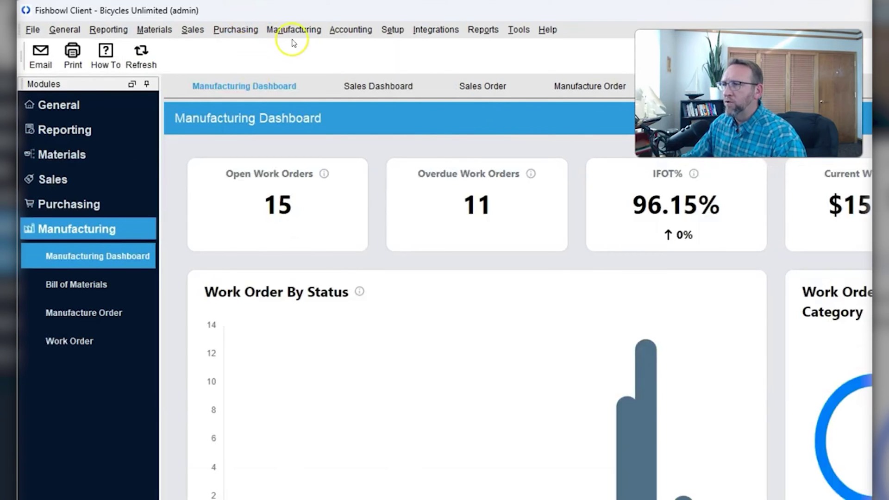
pyautogui.click(294, 29)
pyautogui.click(305, 74)
pyautogui.click(262, 70)
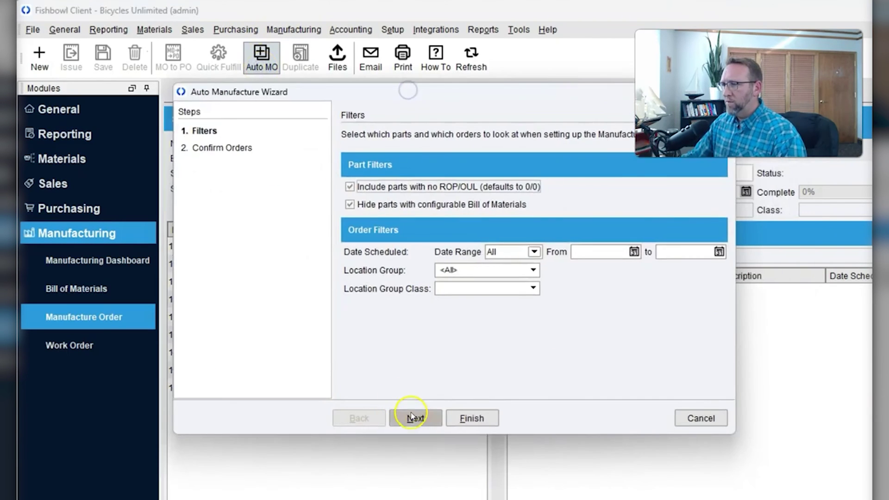
pyautogui.click(411, 417)
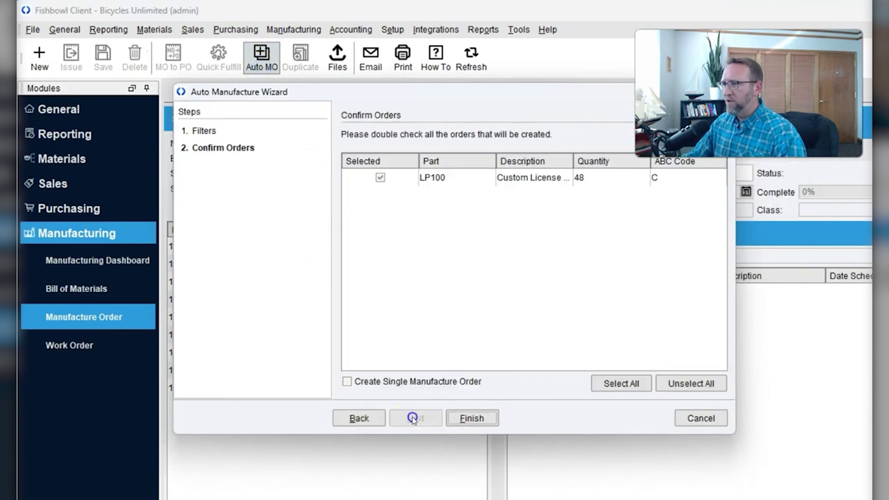
pyautogui.click(479, 421)
# Run the Auto PO wizard from Purchase Order past its reordering filters
pyautogui.click(235, 29)
pyautogui.click(257, 60)
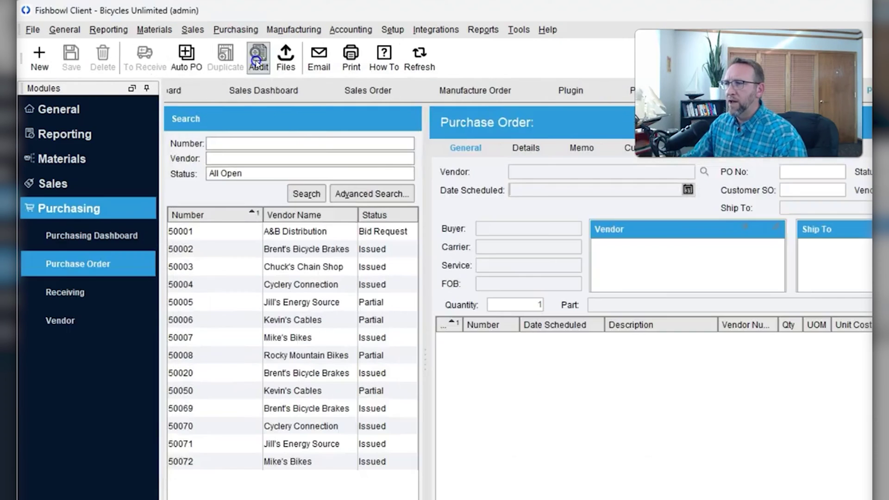
pyautogui.click(187, 57)
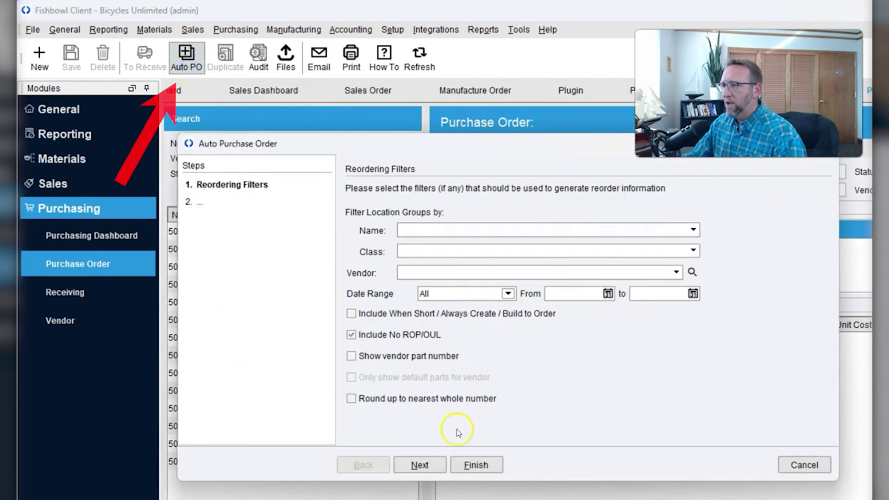
pyautogui.click(419, 466)
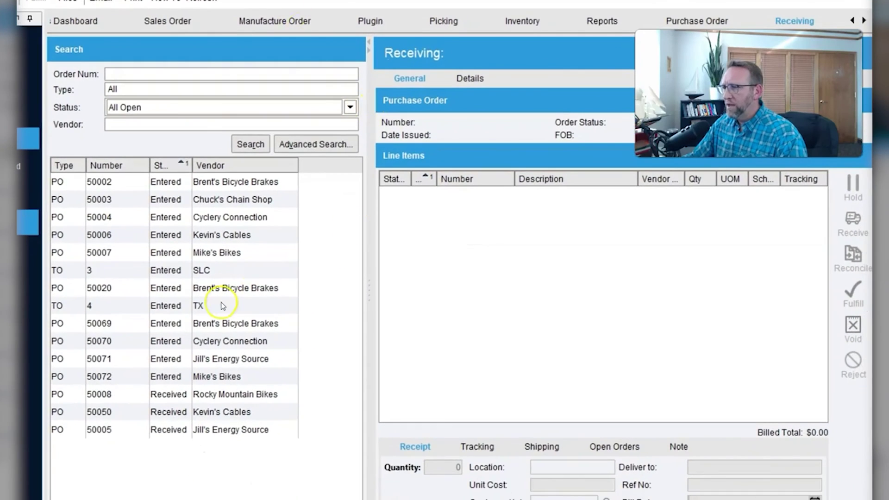
# Load purchase order 50069 in Receiving and select its B201 line of 119 at $9.00
pyautogui.click(223, 306)
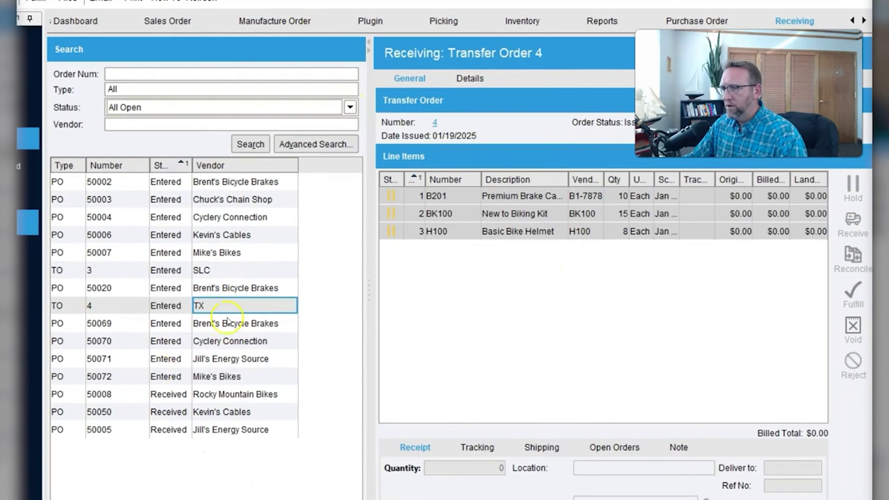
pyautogui.click(226, 324)
pyautogui.click(658, 200)
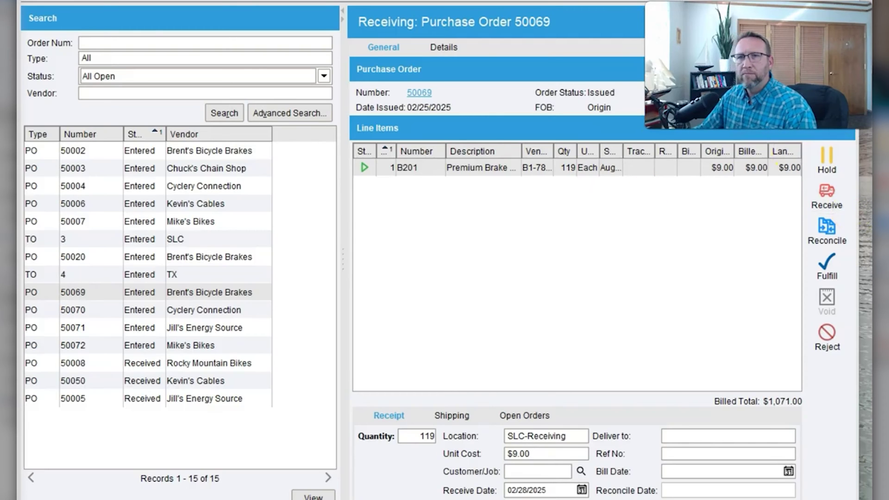
# In the Fishbowl mobile app, open a purchase order under Receive and receive 6 B202 brake cables
pyautogui.hotkey('alt', 'Tab')
pyautogui.click(197, 103)
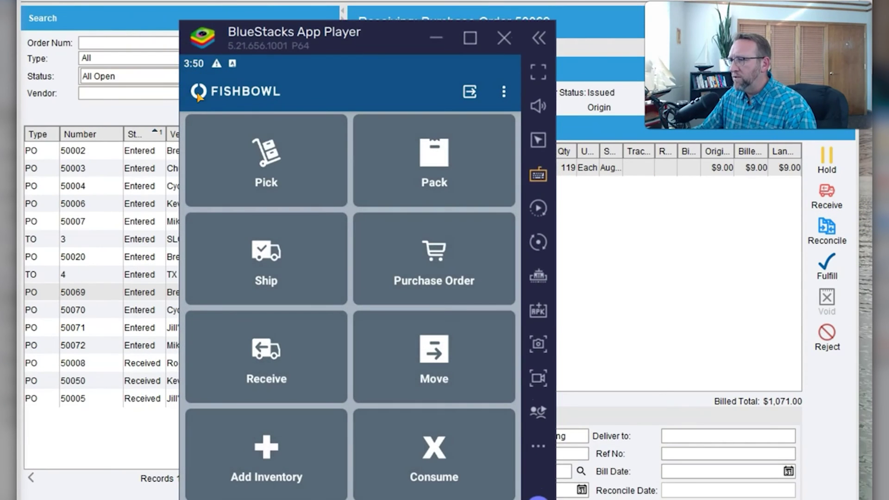
pyautogui.click(298, 108)
pyautogui.click(334, 167)
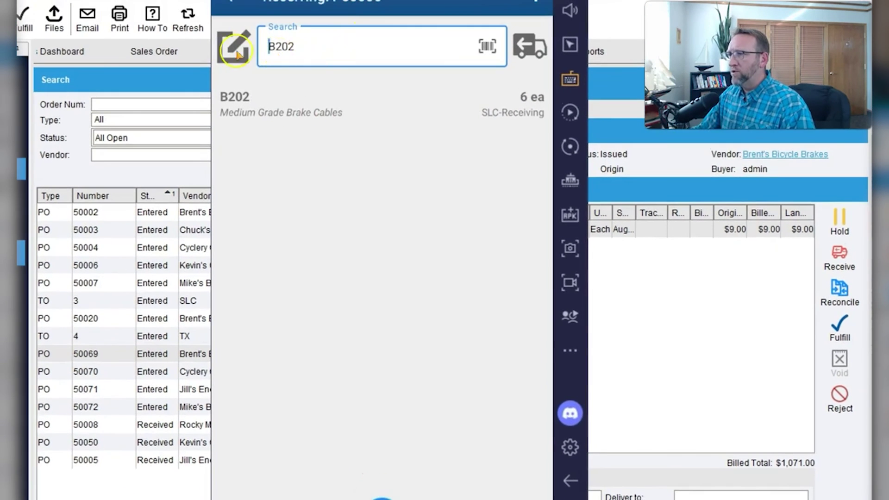
pyautogui.click(268, 44)
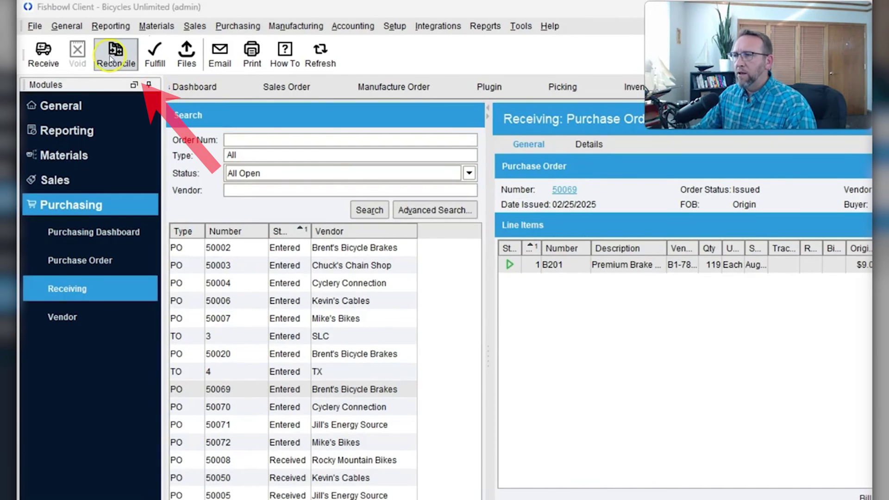
# Start reconciling PO 50069's B201 line with the bill reference and bill date 02/25/2025
pyautogui.click(115, 58)
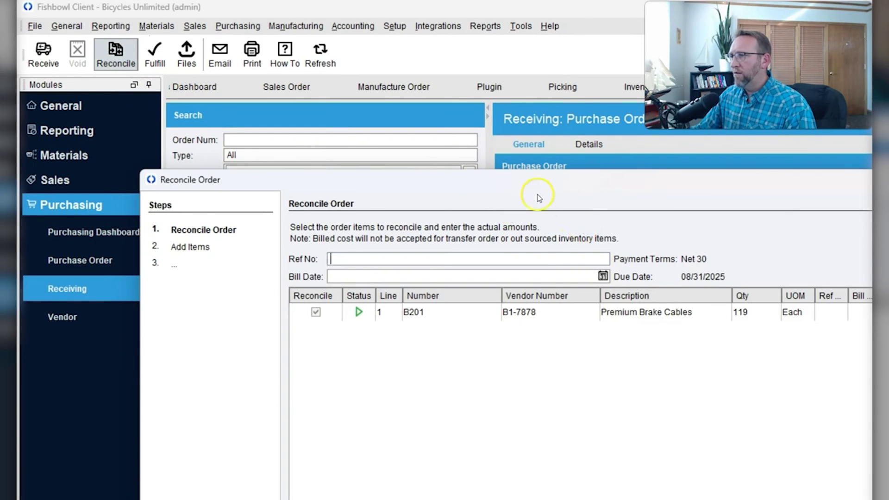
pyautogui.moveTo(483, 190); pyautogui.dragTo(383, 73)
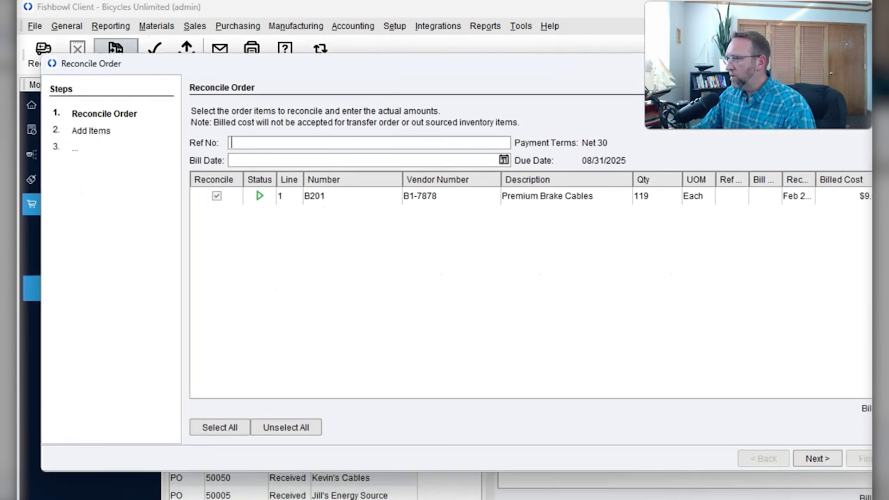
pyautogui.moveTo(870, 470); pyautogui.dragTo(793, 458)
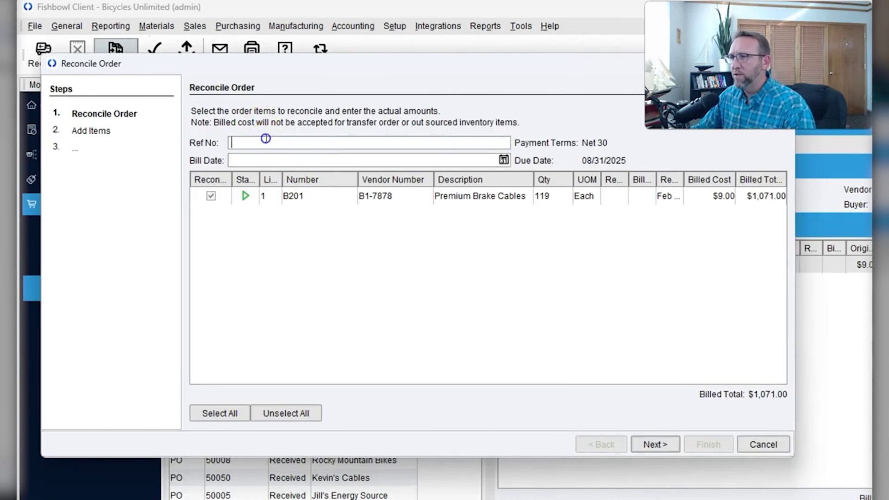
pyautogui.click(323, 197)
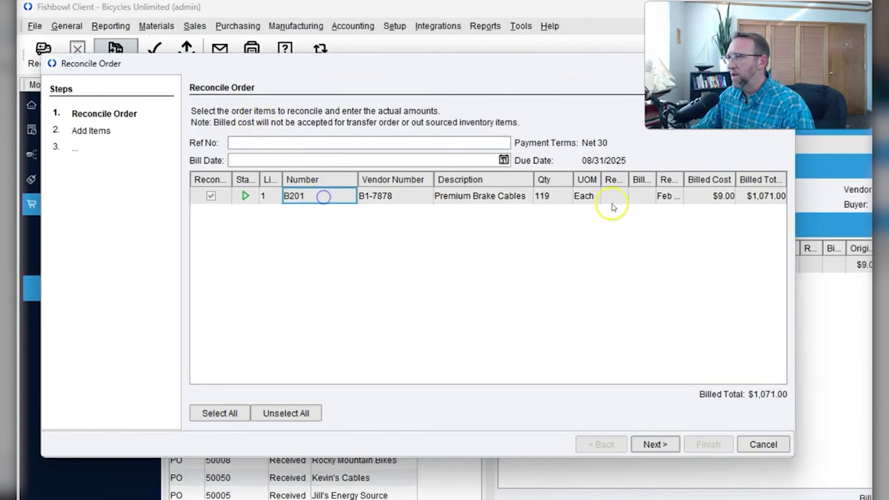
pyautogui.click(445, 142)
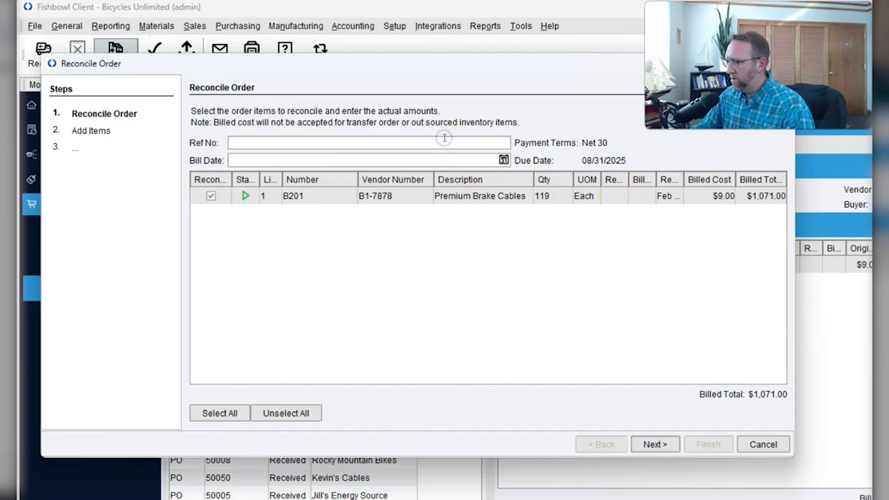
pyautogui.click(503, 160)
pyautogui.click(409, 271)
pyautogui.click(646, 450)
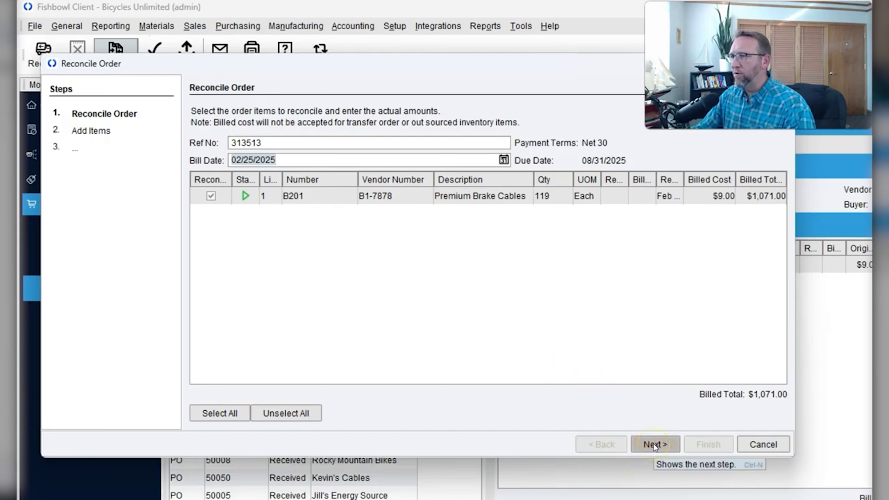
pyautogui.click(653, 445)
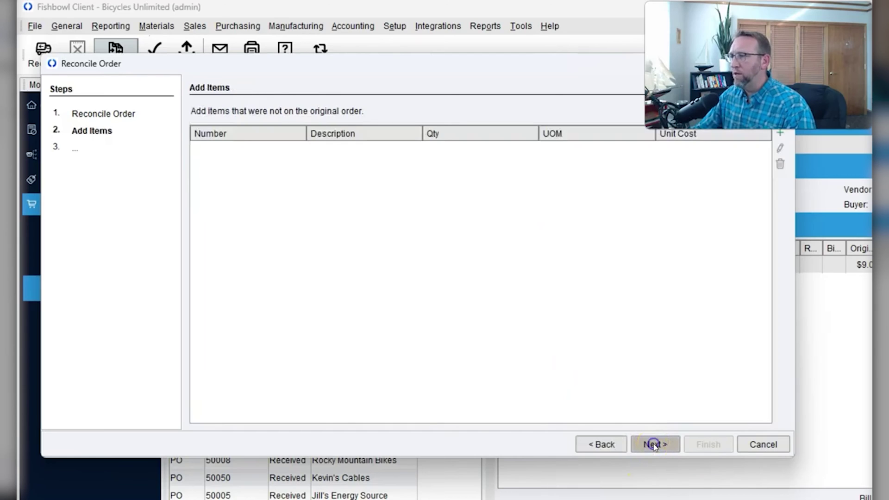
# Add an extra OC-LP100 charge of $500 and finish the reconciliation
pyautogui.click(780, 134)
pyautogui.click(671, 254)
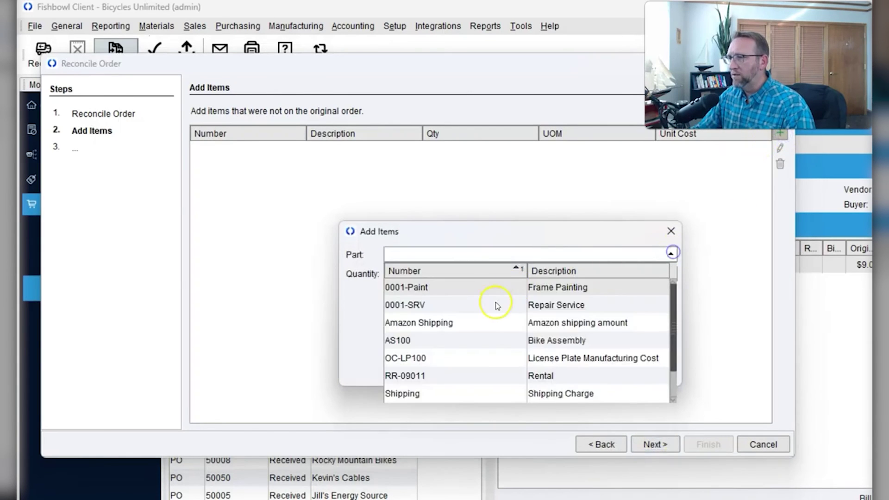
pyautogui.click(492, 356)
pyautogui.click(532, 273)
pyautogui.click(612, 371)
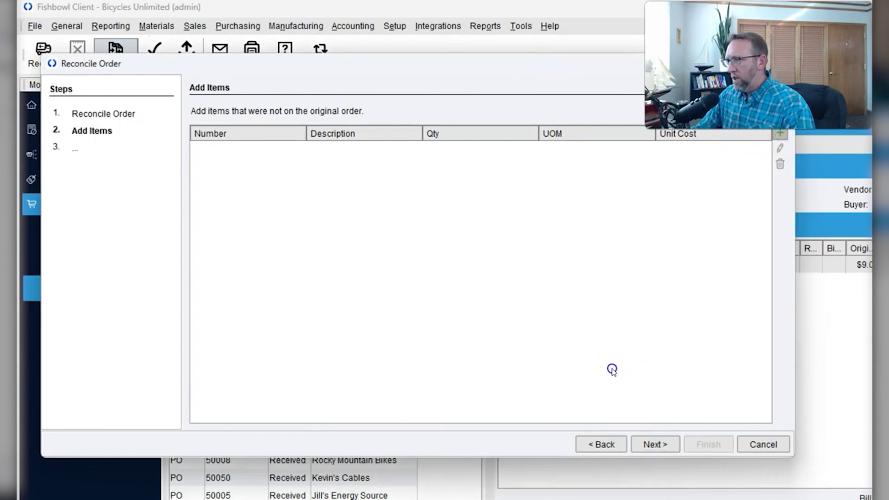
pyautogui.click(655, 446)
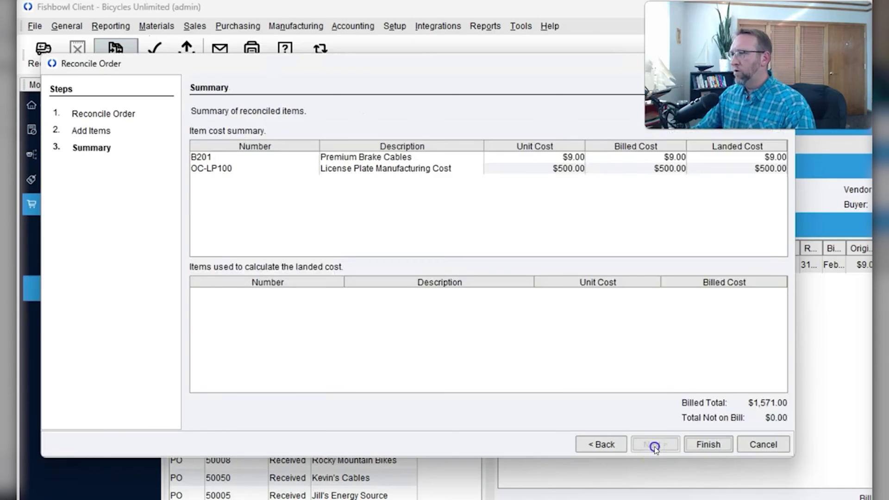
pyautogui.click(708, 444)
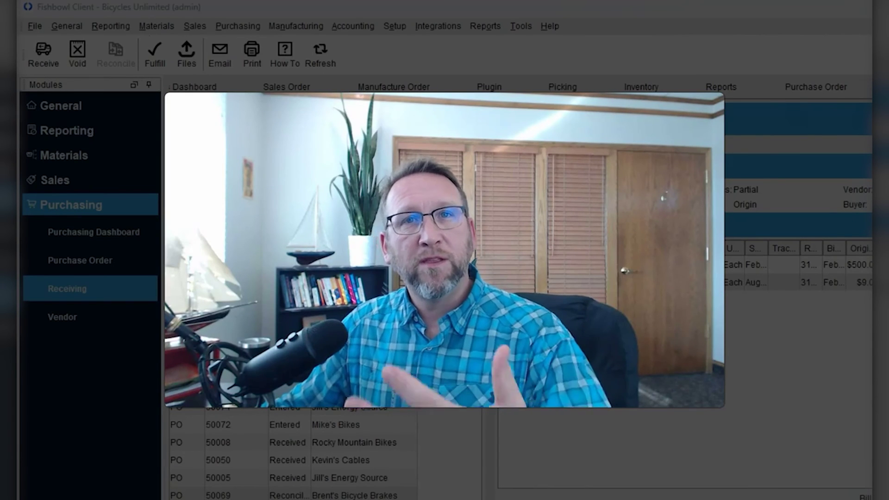
# Create a putaway transfer order from SLC's Receiving location to SLC
pyautogui.click(157, 26)
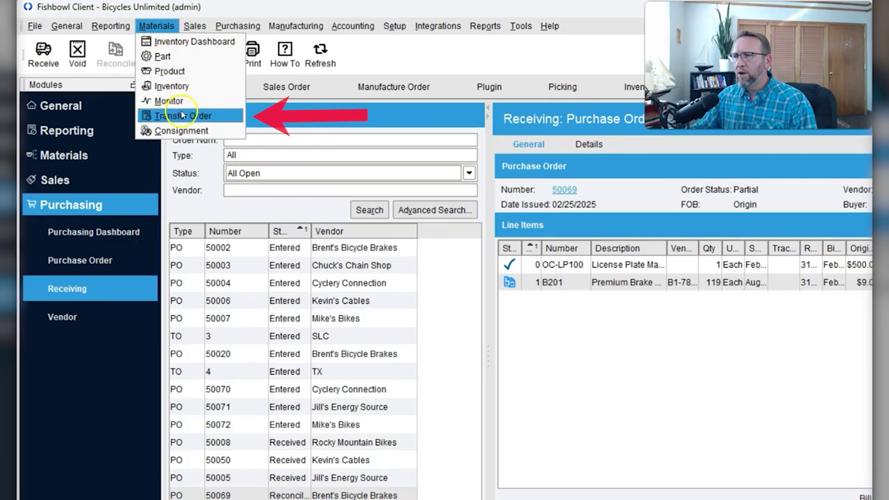
pyautogui.click(185, 116)
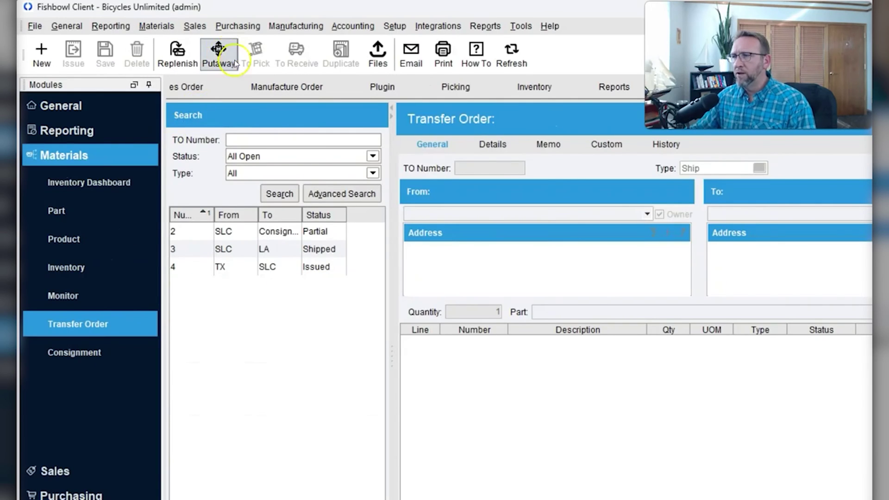
pyautogui.click(219, 53)
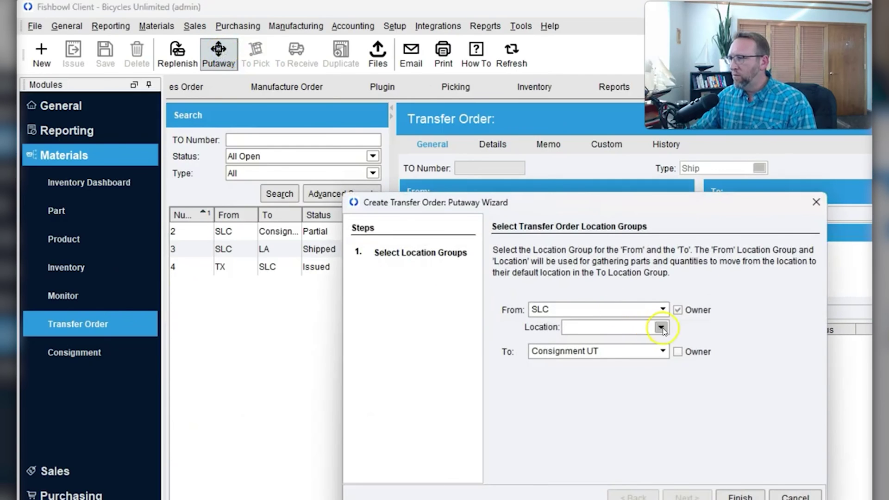
pyautogui.click(661, 327)
pyautogui.click(586, 340)
pyautogui.click(663, 351)
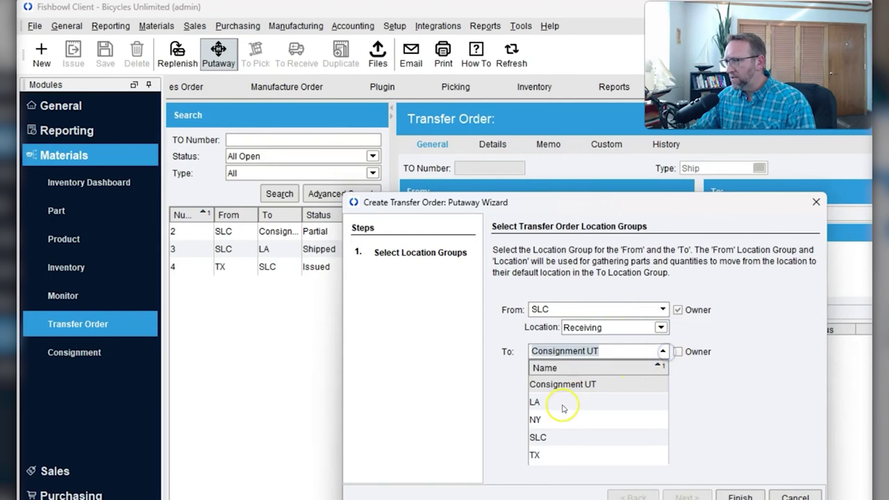
pyautogui.click(549, 436)
pyautogui.click(638, 405)
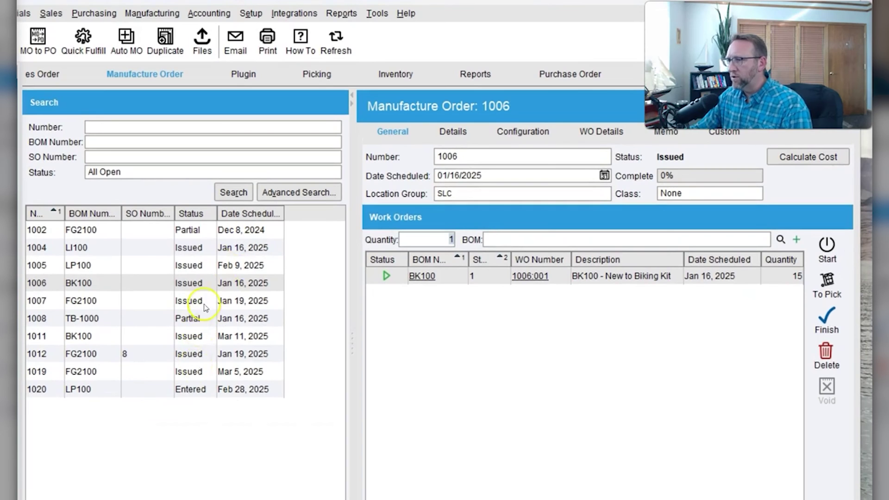
# Select work-order pick W7:003 for 45 LI100 and start it with the traveler set to Preview
pyautogui.click(206, 307)
pyautogui.click(314, 75)
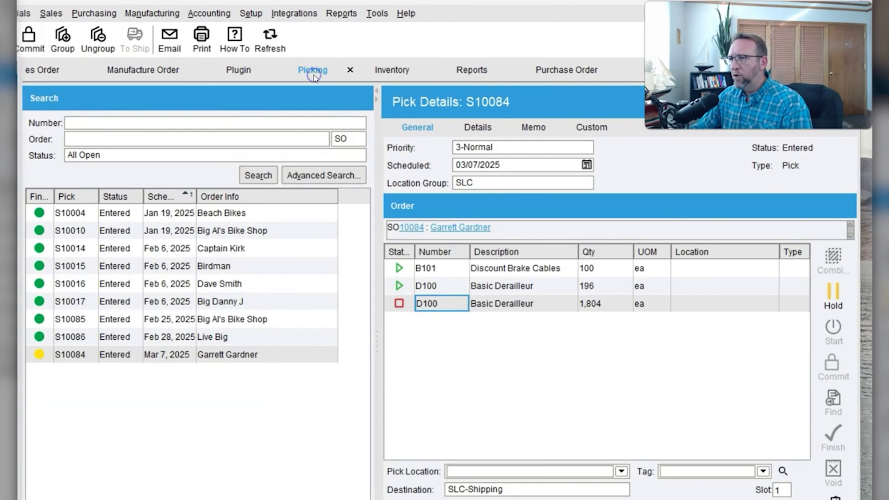
pyautogui.click(332, 136)
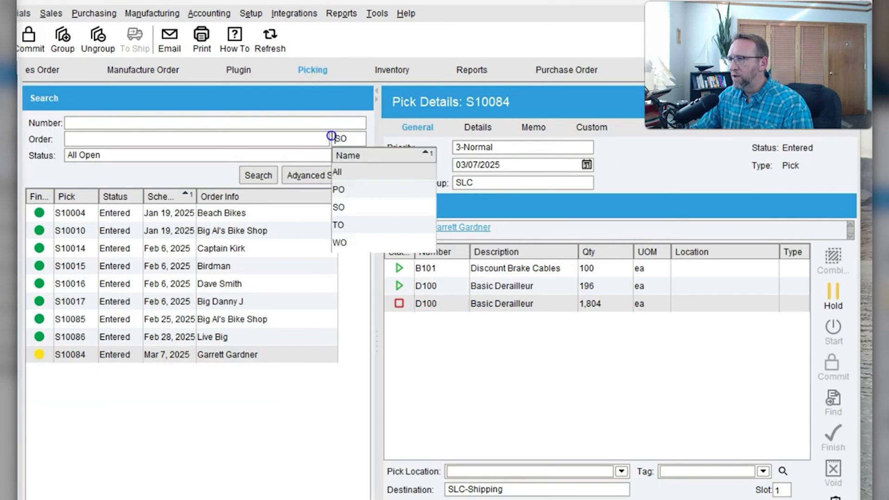
pyautogui.click(338, 243)
pyautogui.click(84, 269)
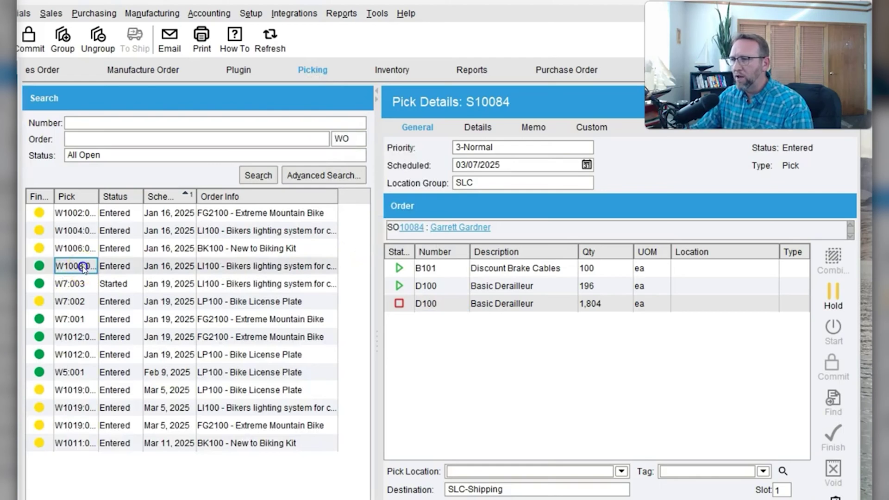
pyautogui.click(79, 286)
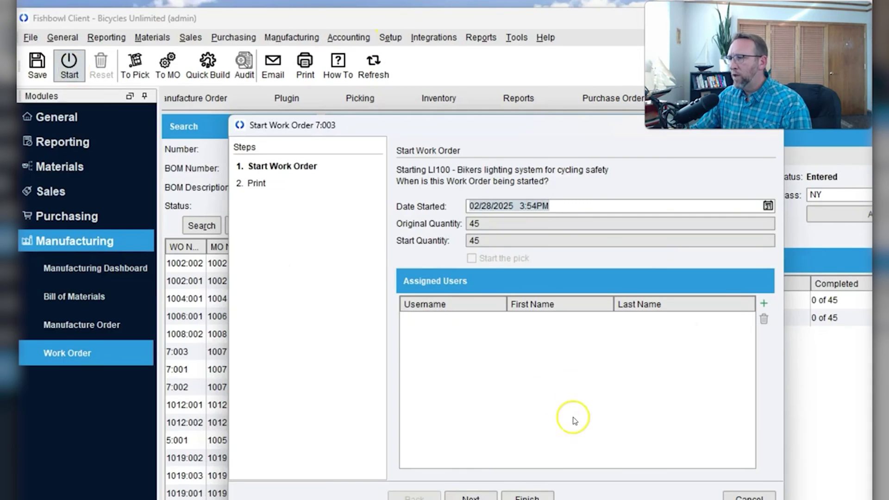
pyautogui.click(474, 496)
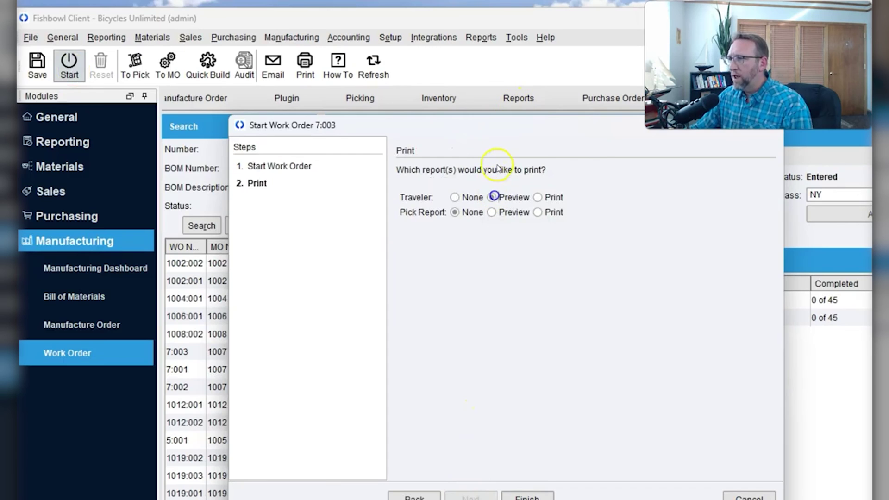
pyautogui.click(527, 497)
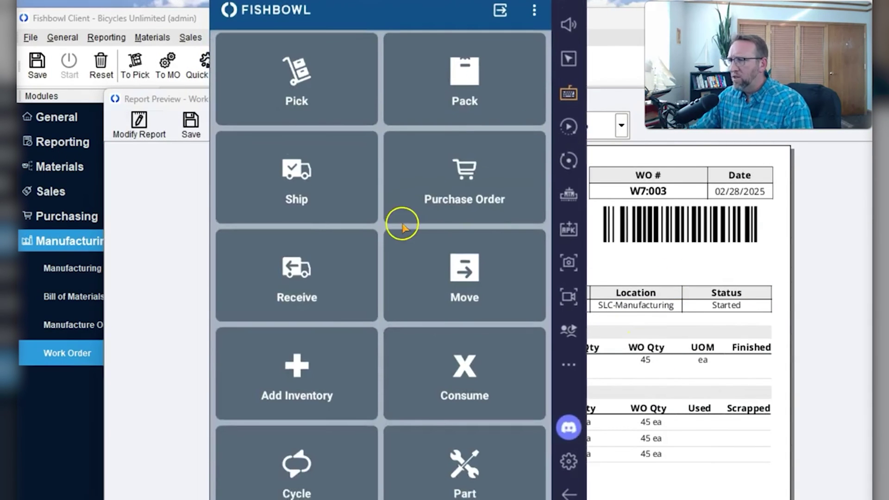
# In Fishbowl Go, open work order 7:003 and agree to pick it
pyautogui.scroll(-3, 401, 226)
pyautogui.click(474, 452)
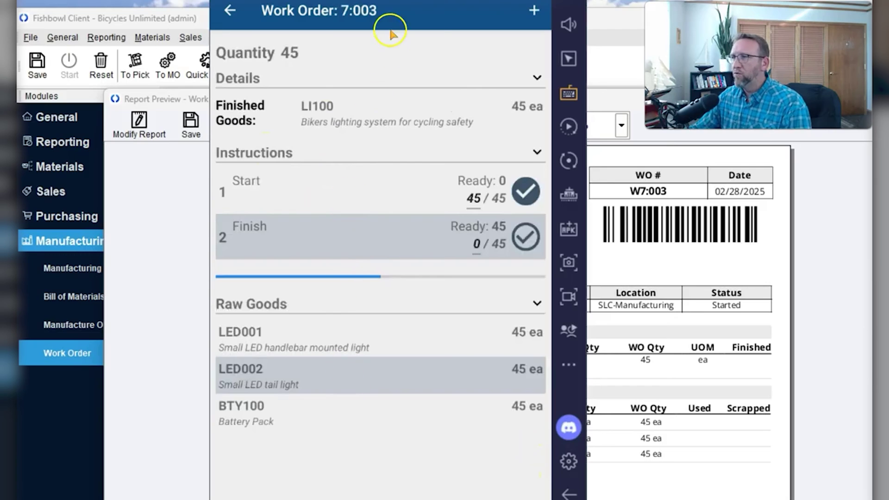
pyautogui.click(413, 498)
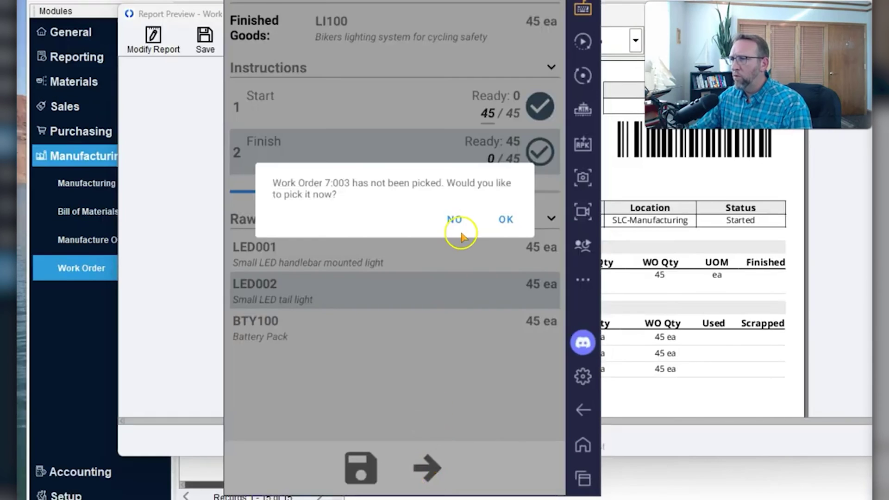
pyautogui.click(493, 308)
# Pick LED002 and finish the 45 units under lot 646518 without printing a report
pyautogui.write('LED002')
pyautogui.press('Return')
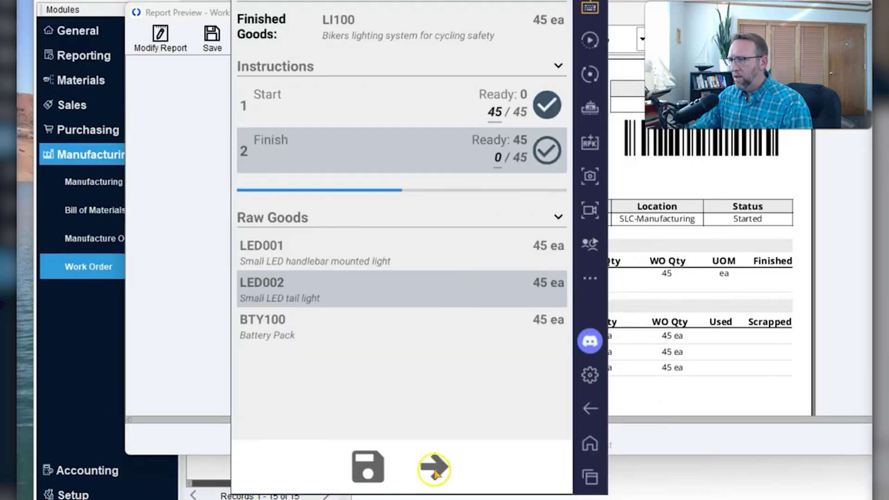
pyautogui.click(432, 464)
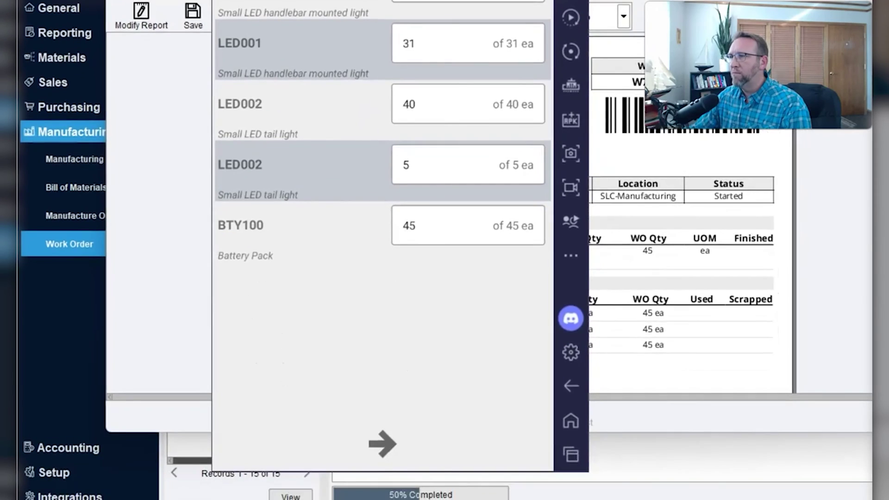
pyautogui.click(380, 444)
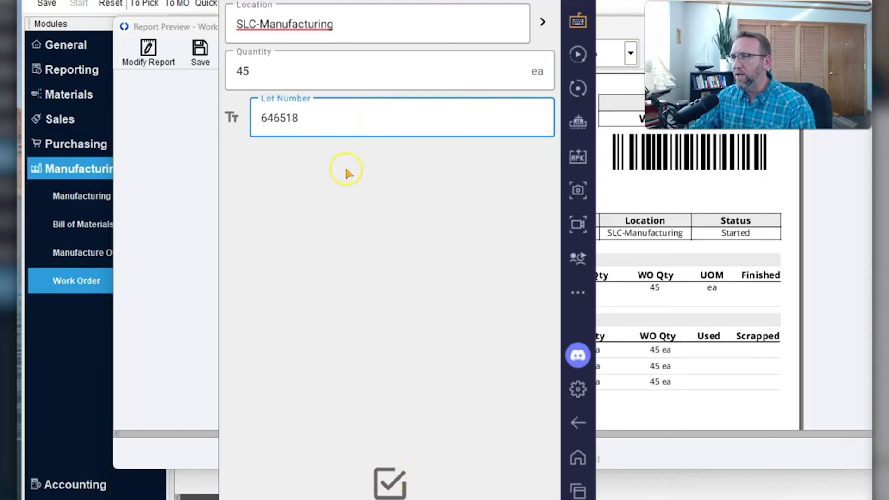
pyautogui.click(388, 483)
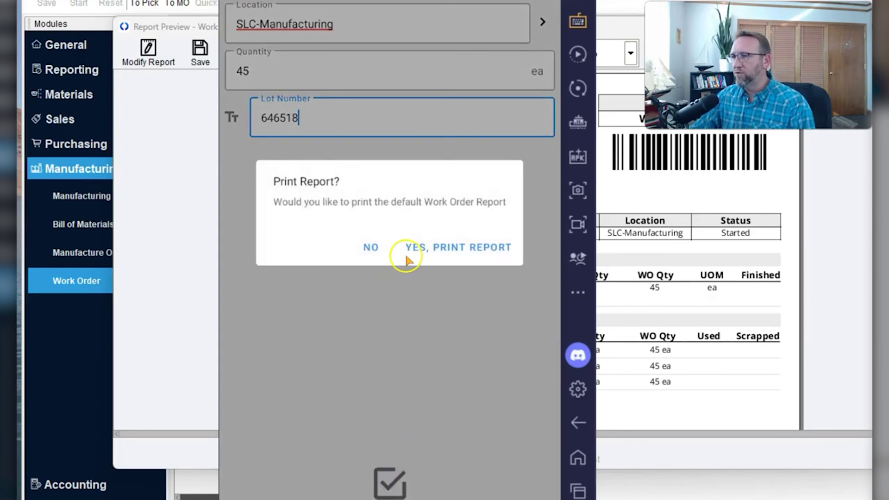
pyautogui.click(371, 247)
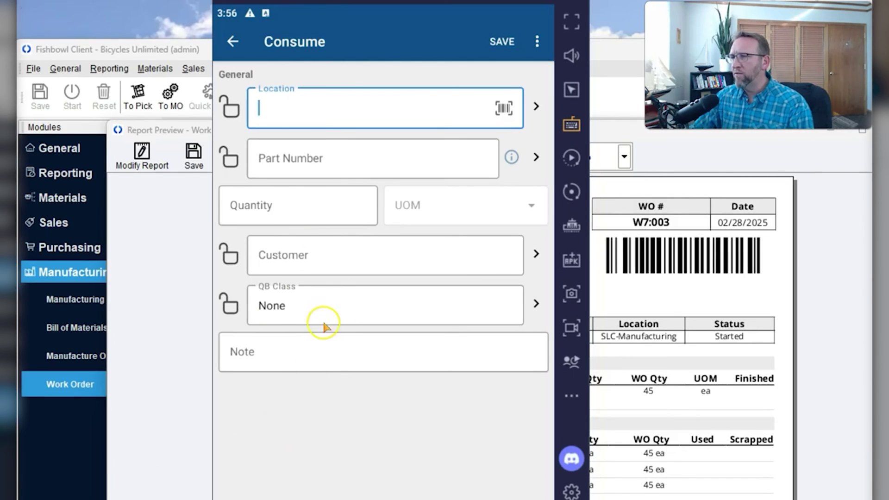
# Leave the consume form, check Delivery (no deliveries available), and return to the task menu
pyautogui.click(234, 45)
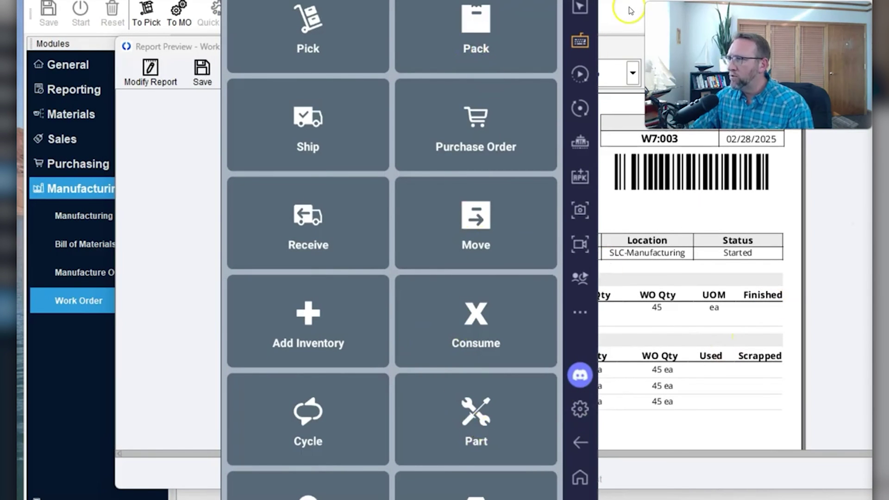
pyautogui.scroll(-3, 310, 466)
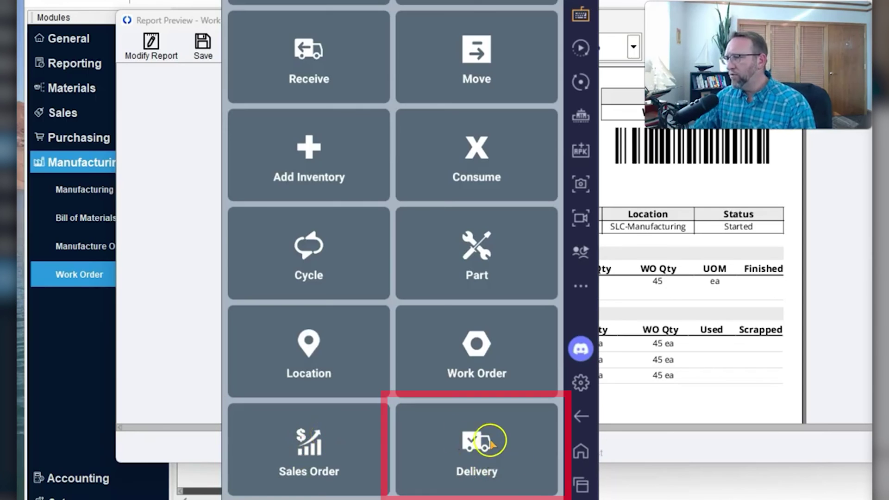
pyautogui.click(474, 449)
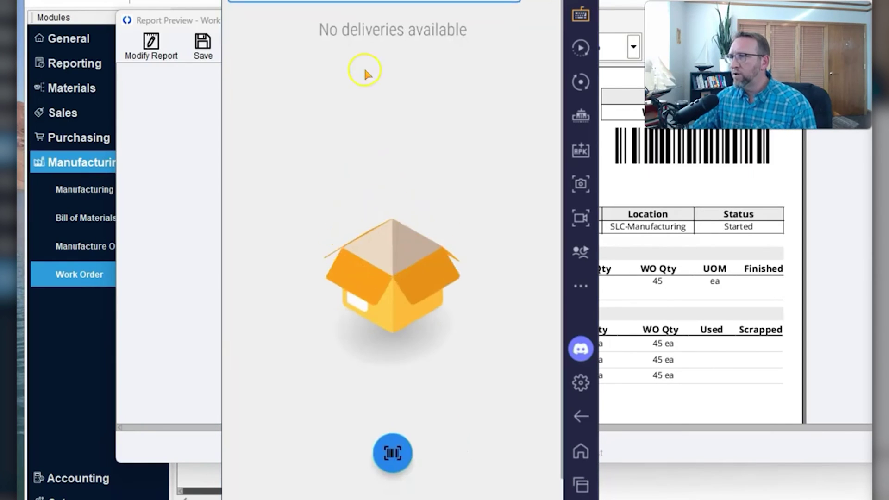
pyautogui.press('Escape')
pyautogui.scroll(4, 398, 242)
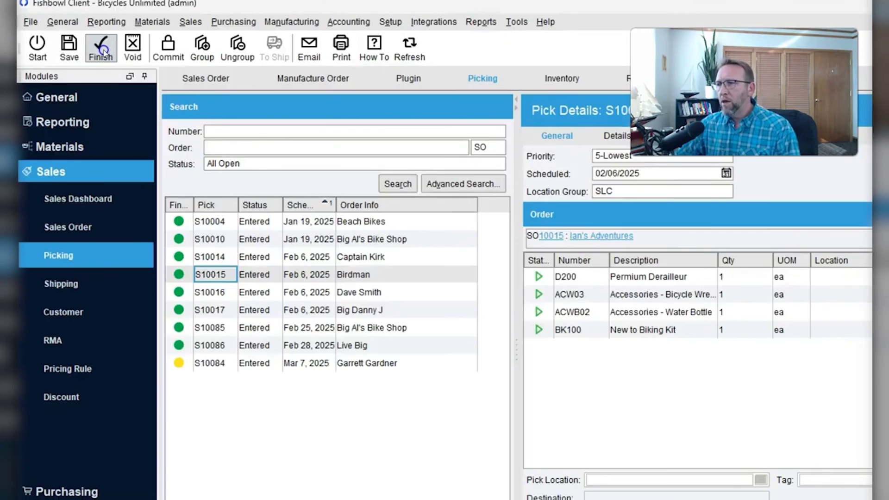
# Finish pick S10015, send it to shipping, and pack its shipment
pyautogui.click(0, 0)
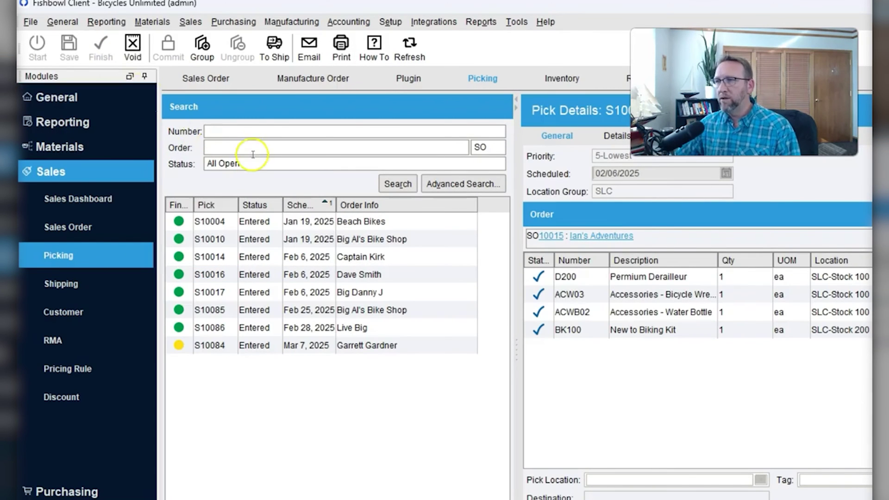
pyautogui.click(271, 56)
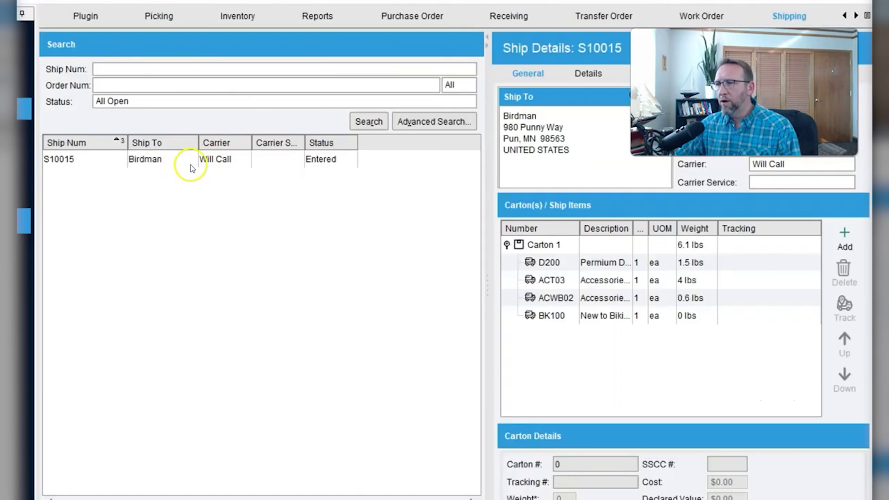
pyautogui.click(192, 161)
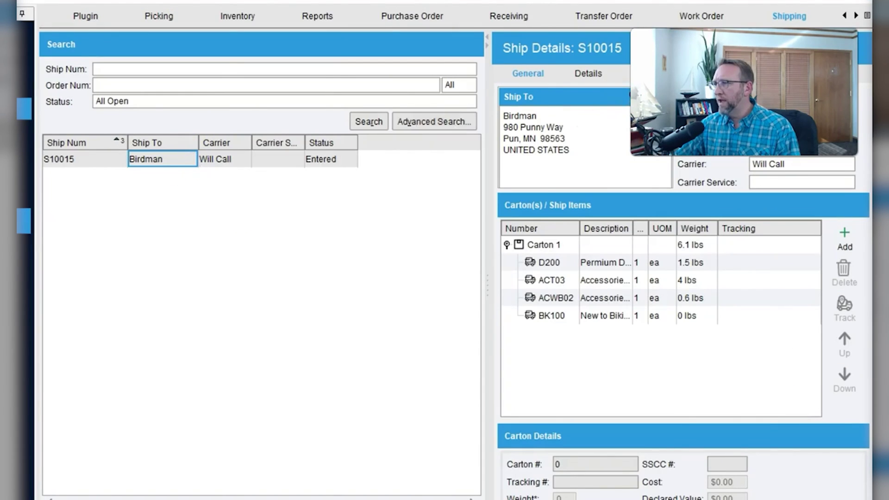
pyautogui.click(318, 237)
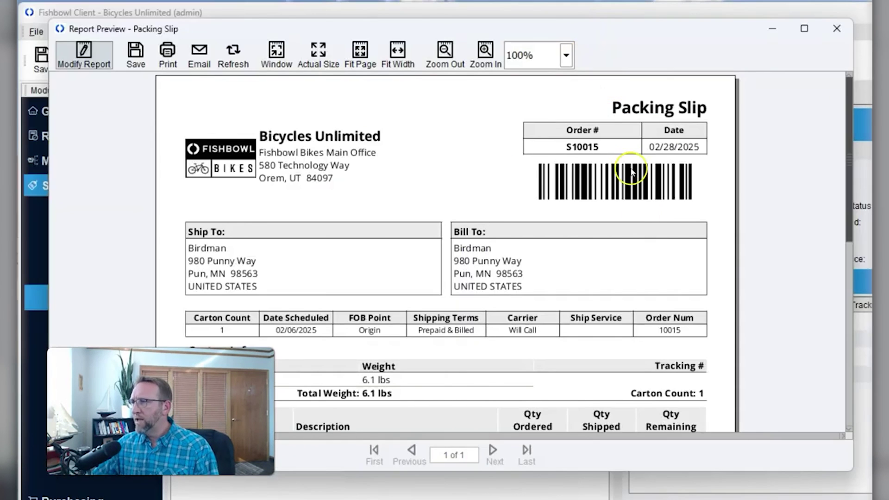
# Preview the shipment's Bill of Lading, ShipStation data and ShipExpress options without saving
pyautogui.scroll(-5, 635, 224)
pyautogui.scroll(3, 634, 224)
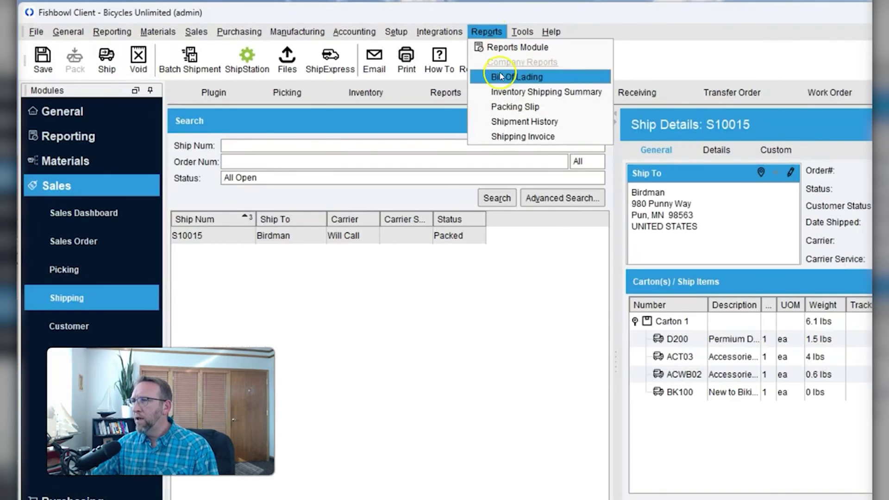
pyautogui.click(500, 76)
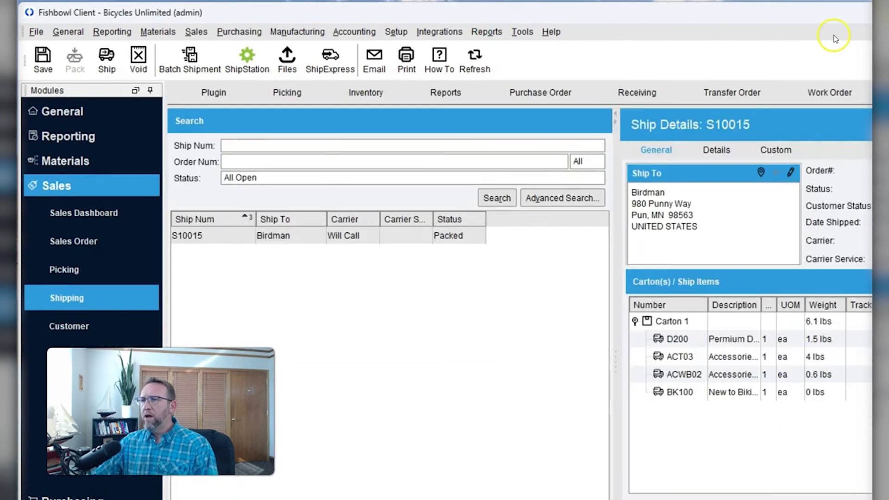
pyautogui.click(252, 68)
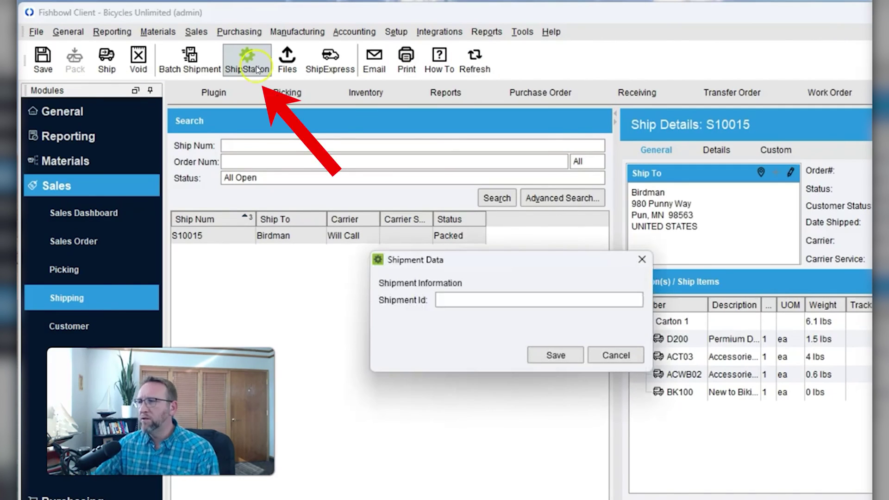
pyautogui.click(619, 356)
pyautogui.click(330, 57)
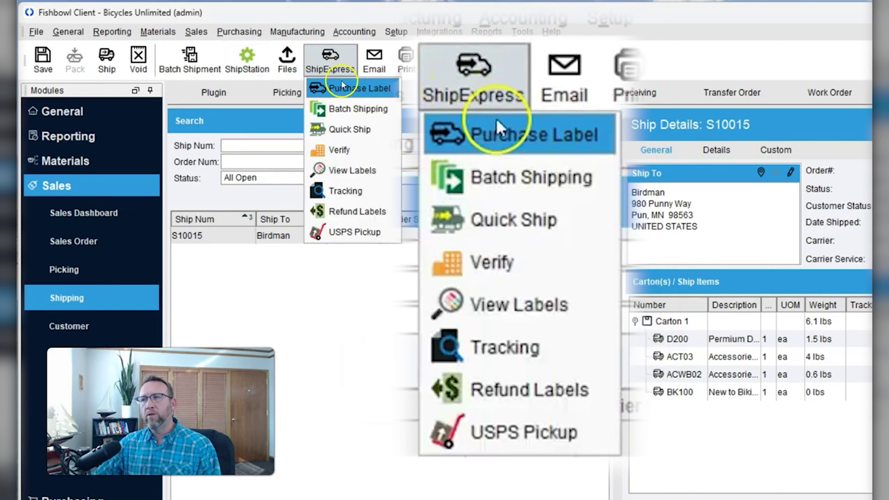
pyautogui.click(443, 471)
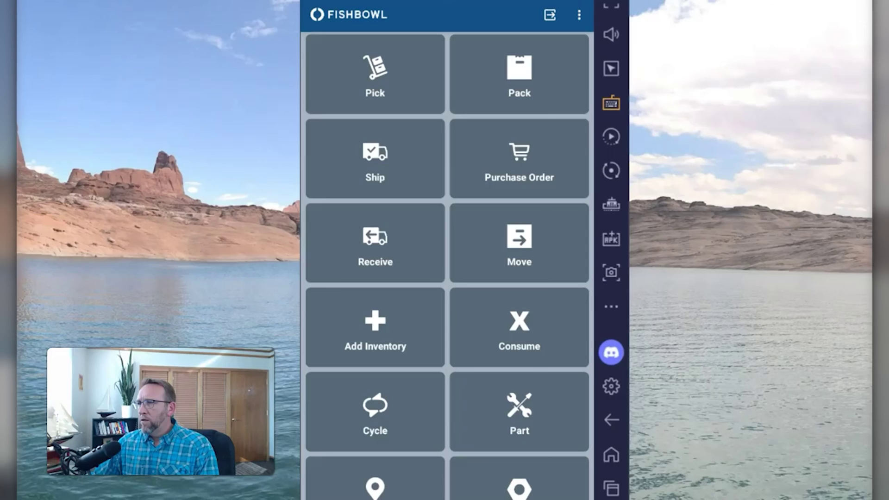
# Open FedEx Standard Overnight order S10014-02 from the Pack list
pyautogui.click(501, 94)
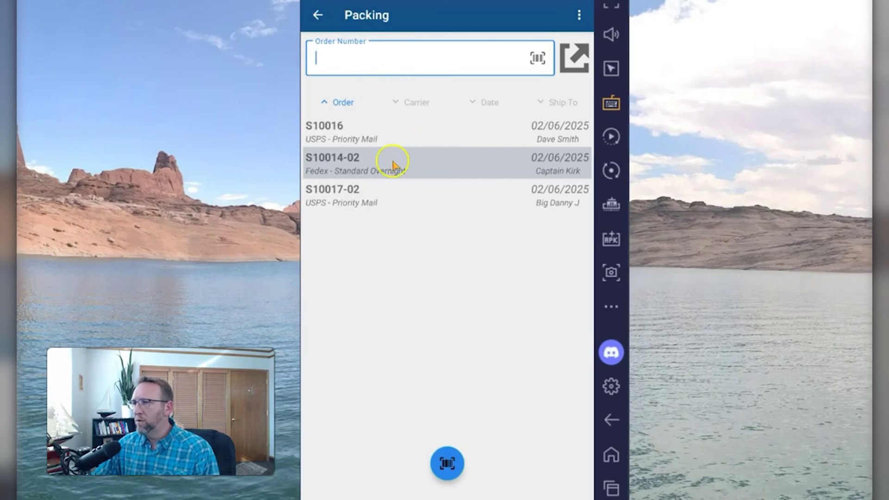
pyautogui.click(410, 164)
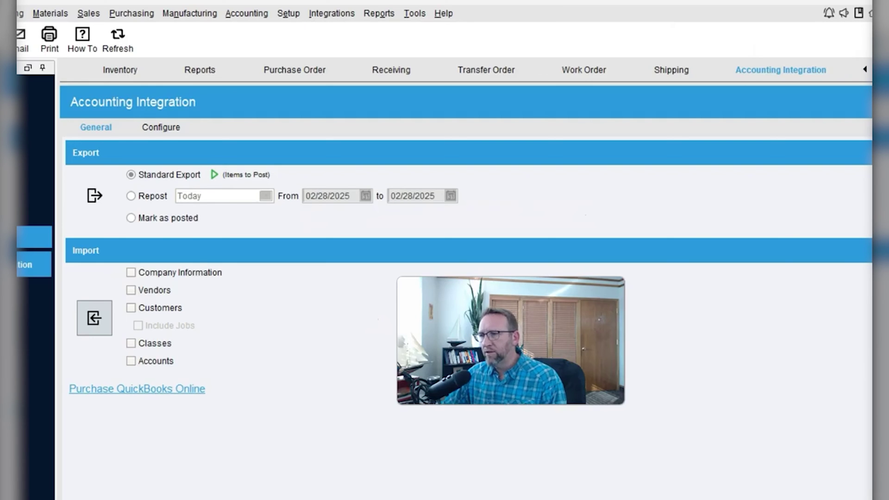
# Export the pending transactions to QuickBooks using Standard Export
pyautogui.click(94, 195)
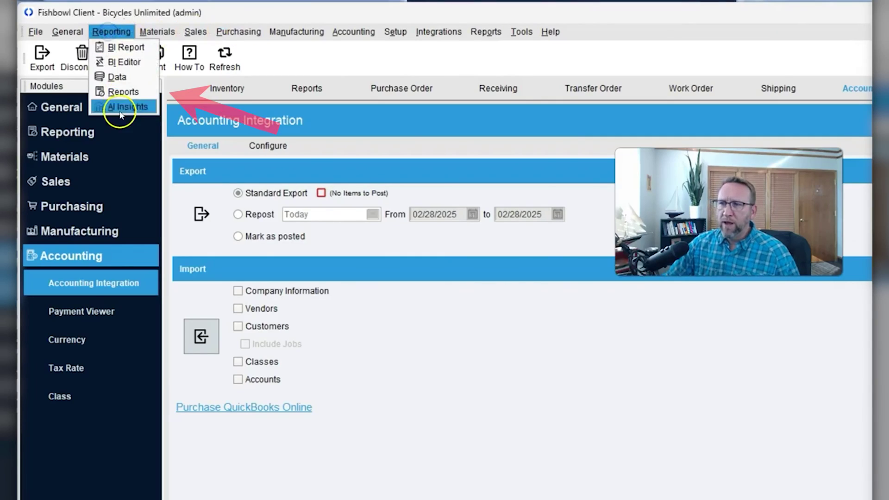
# Open the Reports library and clear its report name filter
pyautogui.click(121, 92)
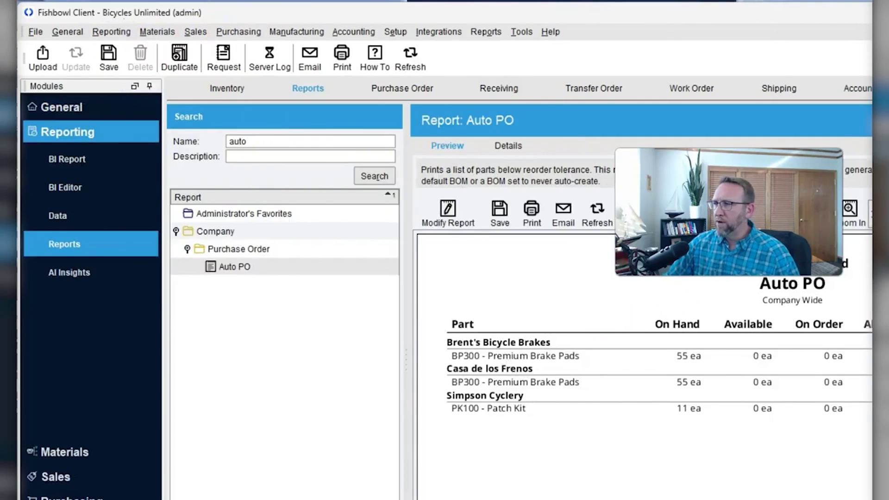
pyautogui.press('BackSpace')
pyautogui.click(361, 172)
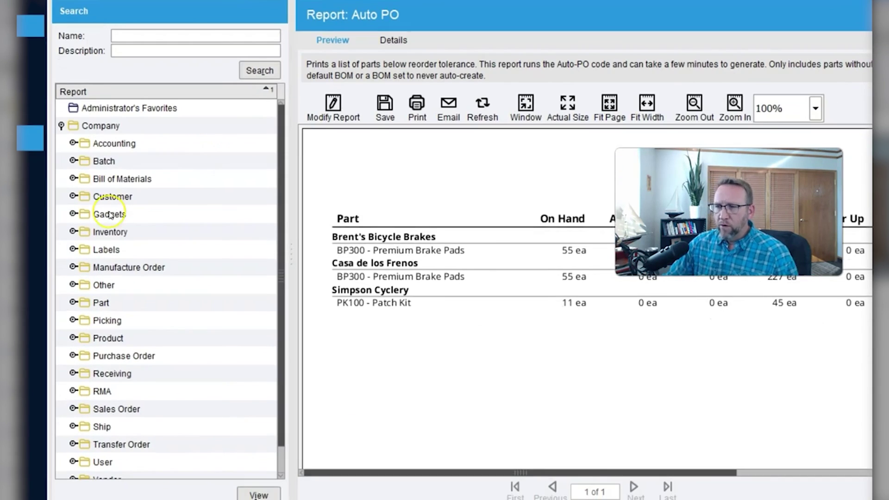
# Expand the Accounting, Batch, Bill of Materials, Customer, Gadgets, Inventory and Manufacture Order report folders
pyautogui.click(74, 143)
pyautogui.click(73, 232)
pyautogui.scroll(-3, 134, 157)
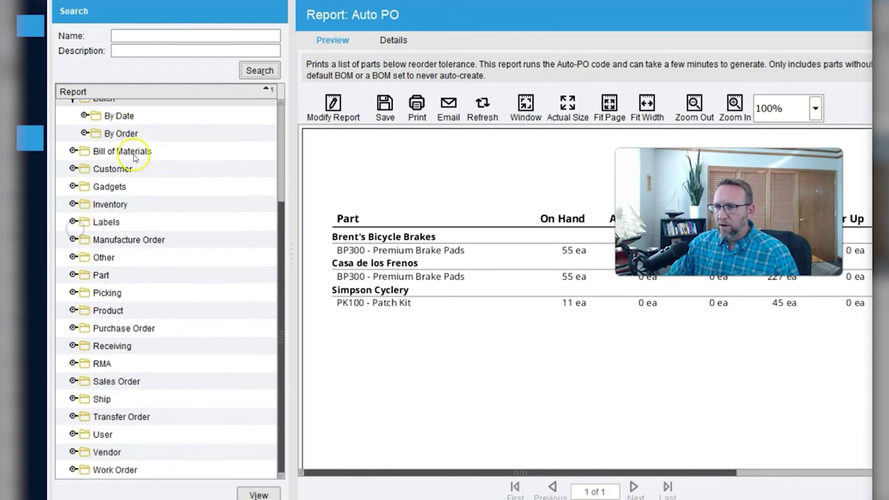
pyautogui.click(74, 151)
pyautogui.click(73, 204)
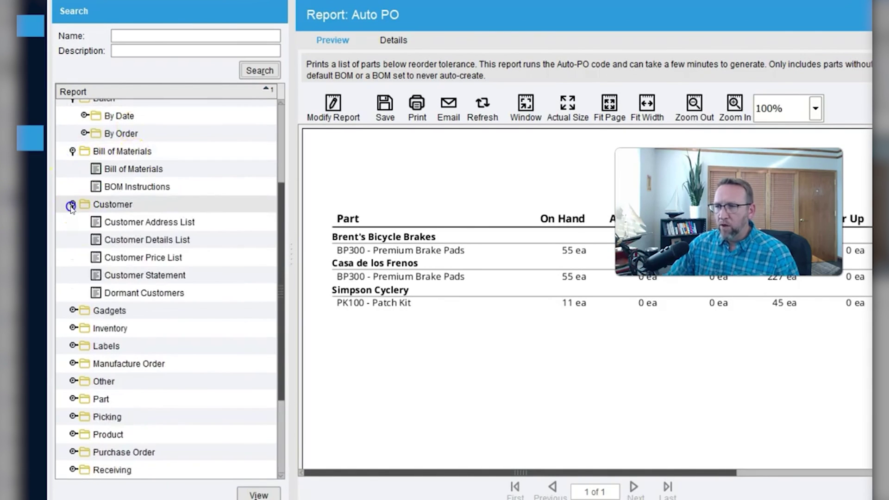
pyautogui.scroll(-3, 119, 198)
pyautogui.click(73, 187)
pyautogui.click(73, 238)
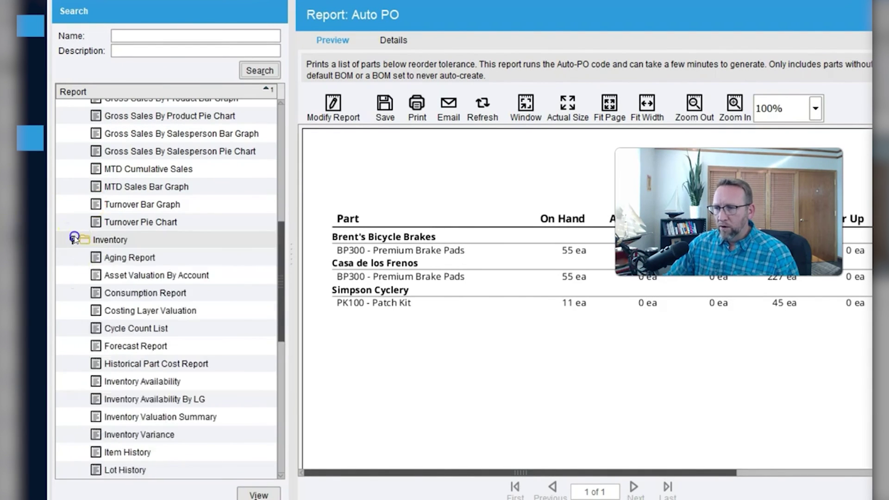
pyautogui.scroll(-10, 118, 199)
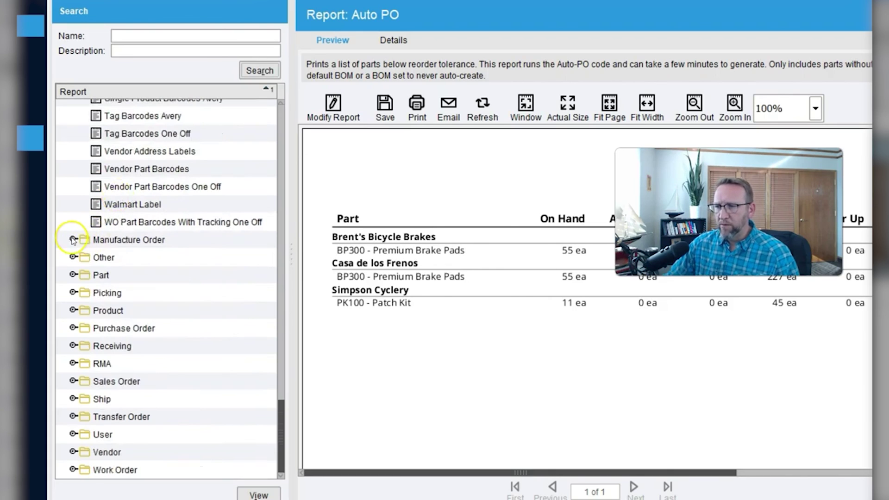
pyautogui.click(73, 239)
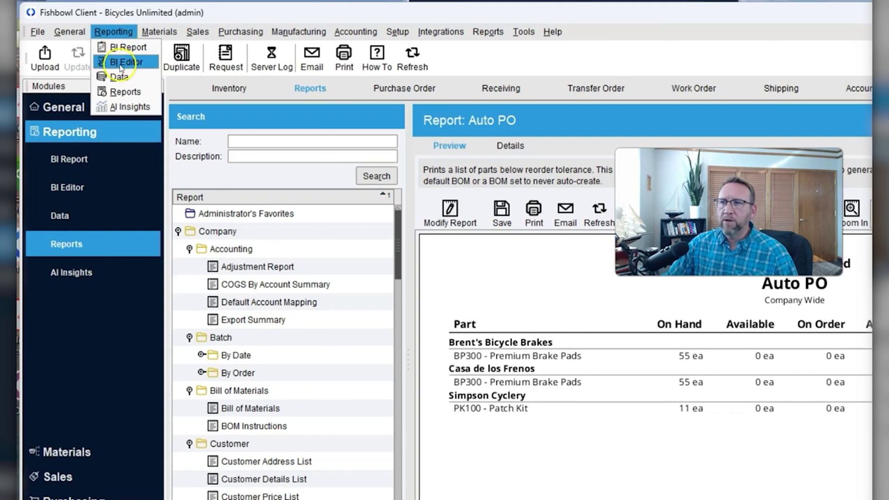
# In Reporting Data, list the database tables and view the bomitemtolocation and bom tables
pyautogui.click(121, 77)
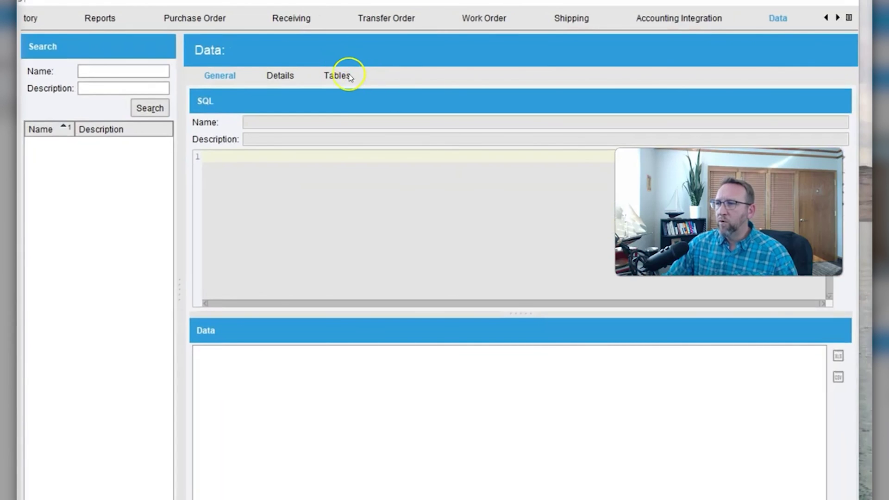
pyautogui.click(339, 76)
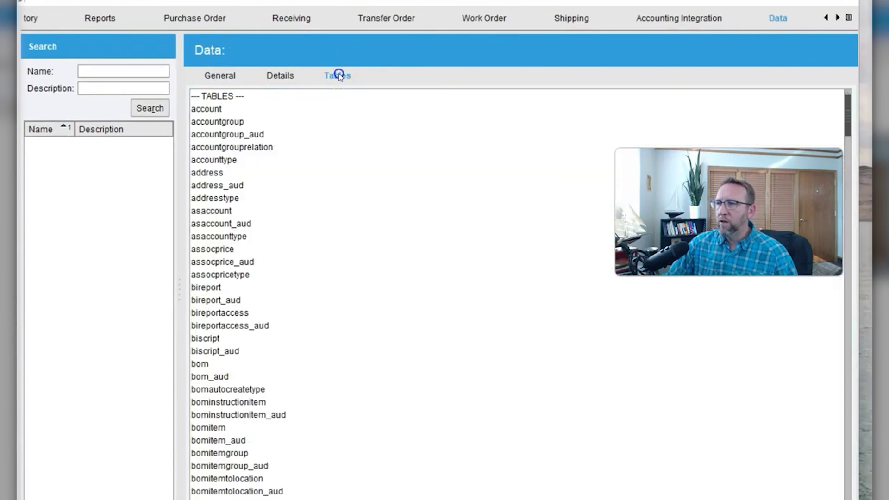
pyautogui.scroll(-4, 273, 204)
pyautogui.doubleClick(232, 324)
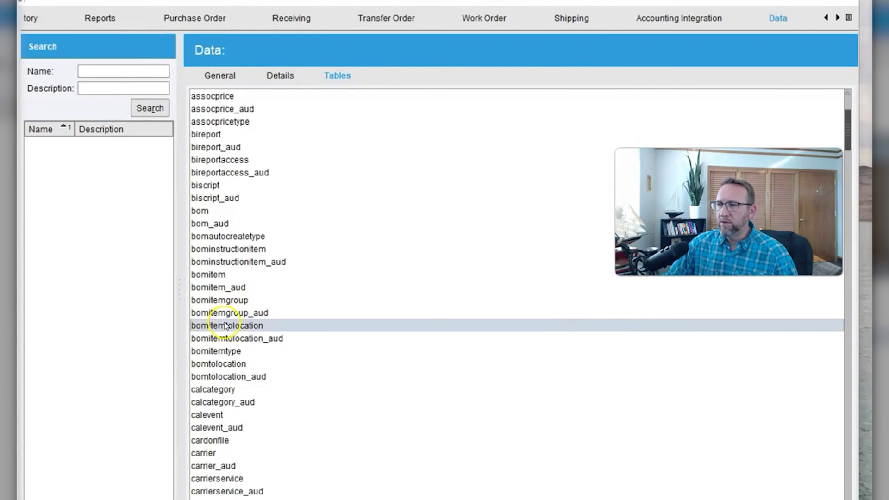
pyautogui.click(596, 40)
pyautogui.scroll(-3, 297, 200)
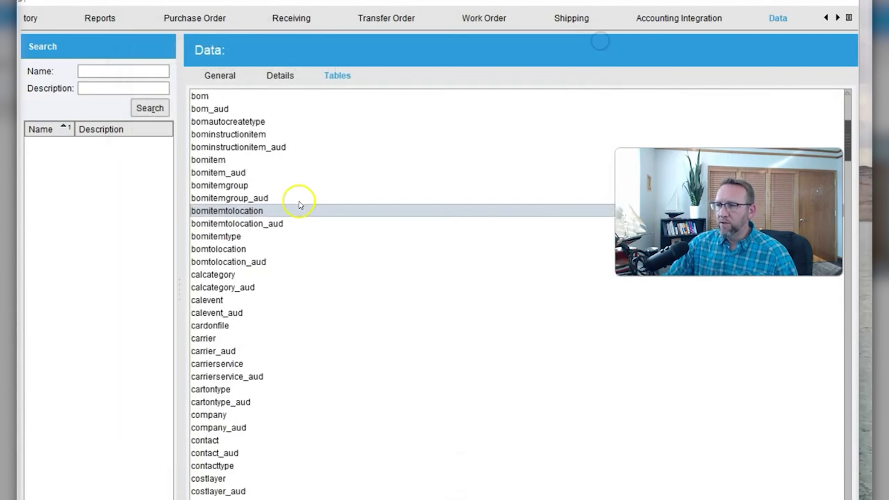
pyautogui.scroll(2, 300, 204)
pyautogui.doubleClick(216, 172)
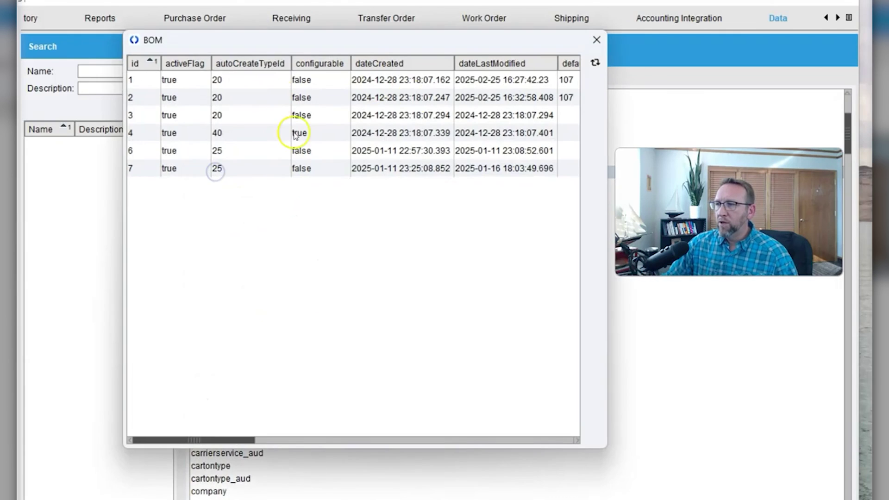
pyautogui.click(598, 40)
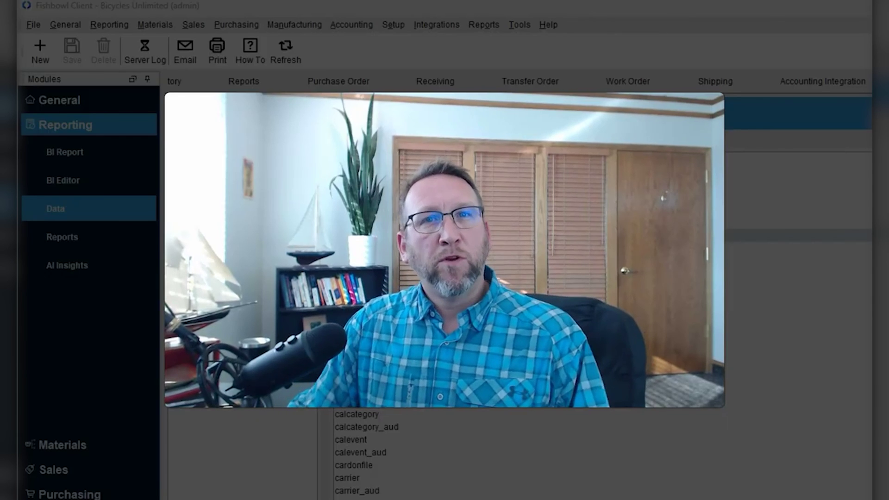